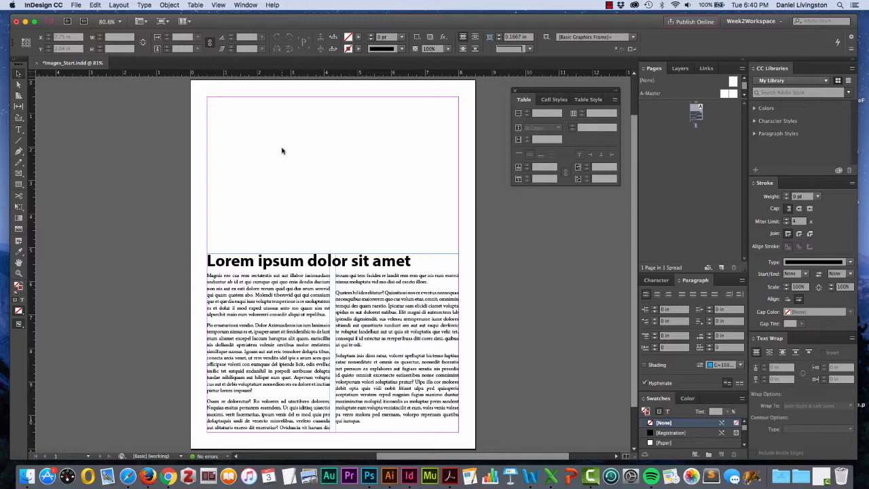
Close the floating Table panel and reset the Week2Workspace workspace.
left_click(515, 90)
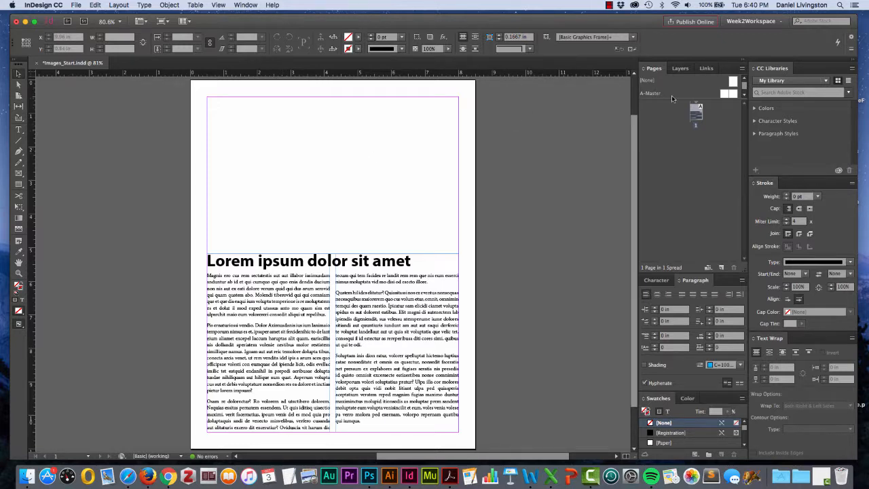
left_click(778, 22)
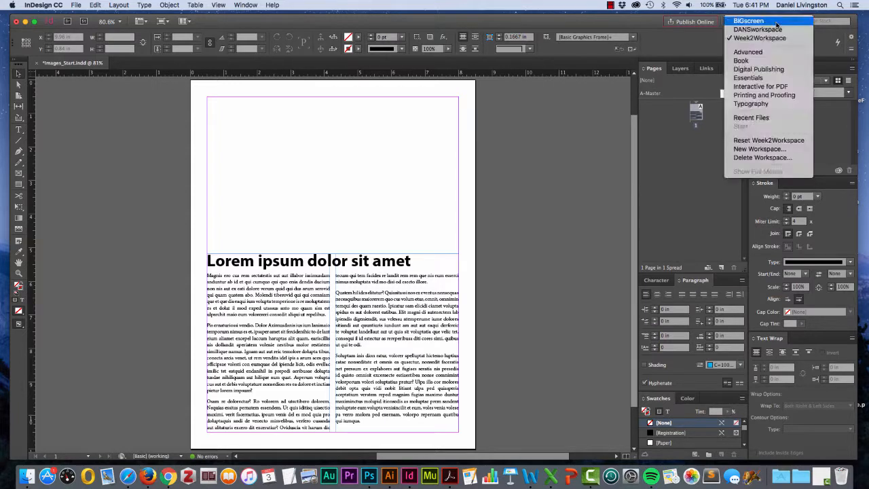
left_click(772, 141)
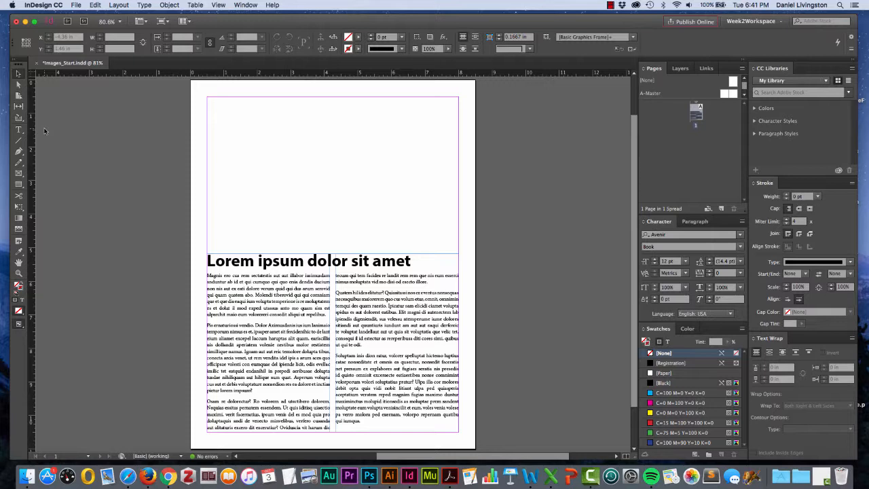
Draw a rectangle frame about 7.5 in wide and 4.6 in tall filling the margin area above the headline.
left_click(19, 175)
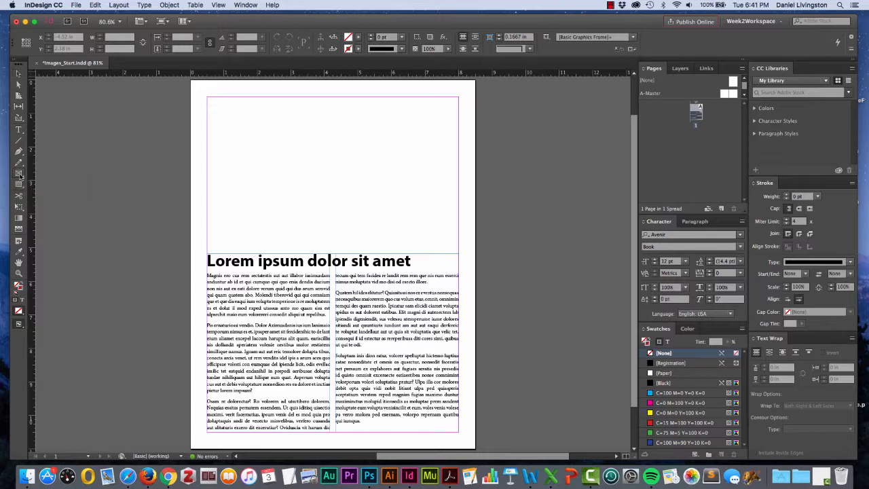
left_click(20, 177)
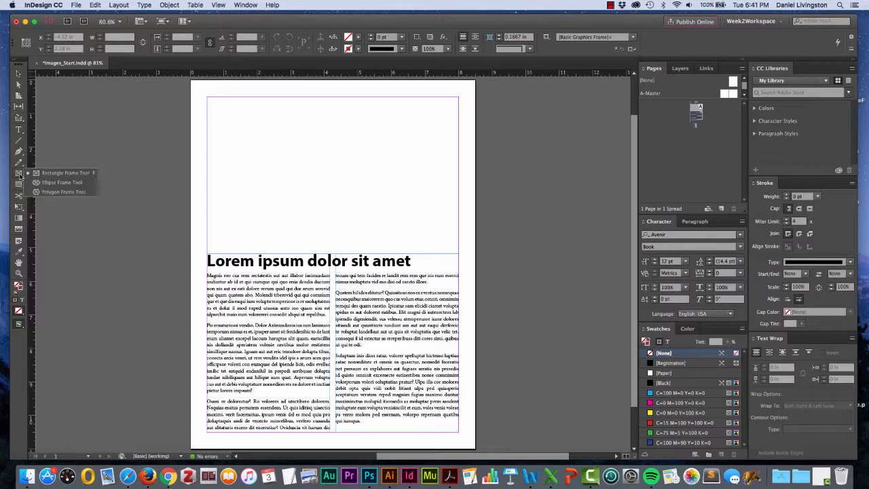
left_click(56, 173)
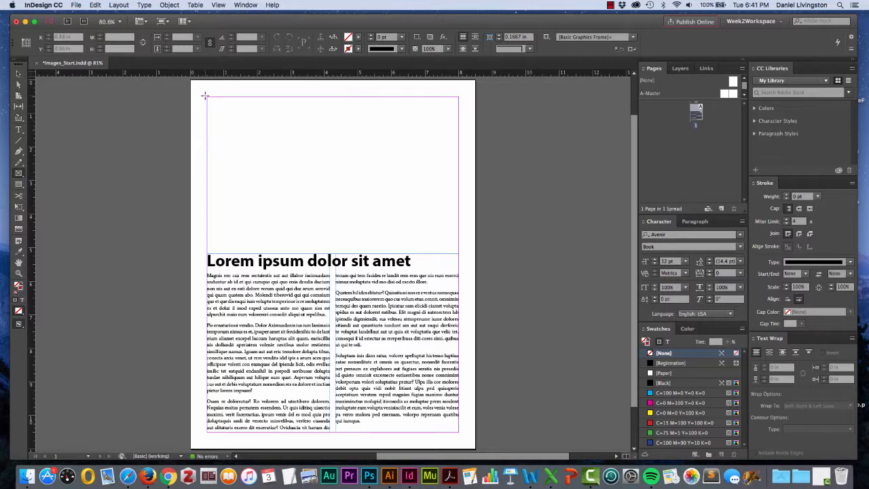
left_click_drag(207, 97, 459, 251)
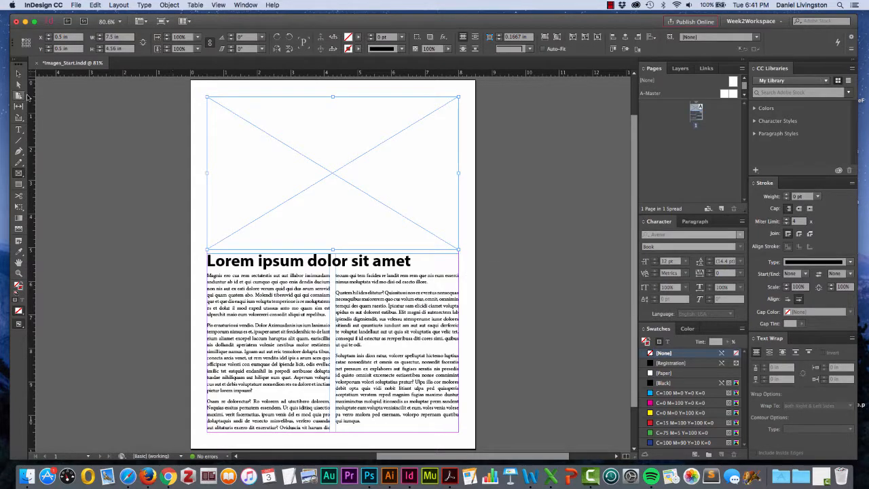
Select the body text frame and view its paragraph settings.
left_click(19, 73)
left_click(320, 300)
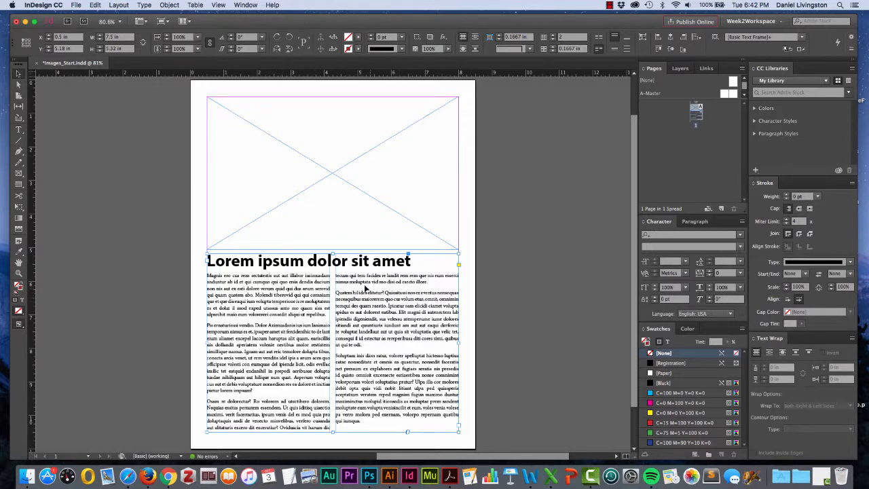
double_click(309, 290)
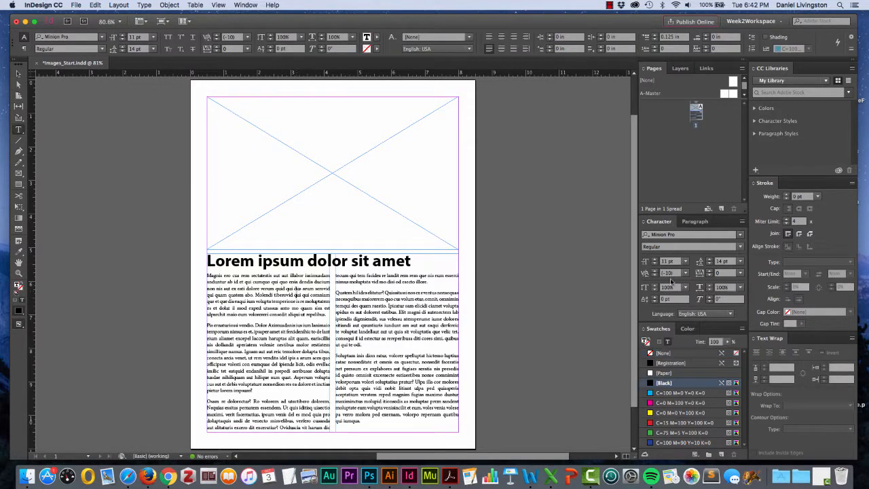
left_click(695, 221)
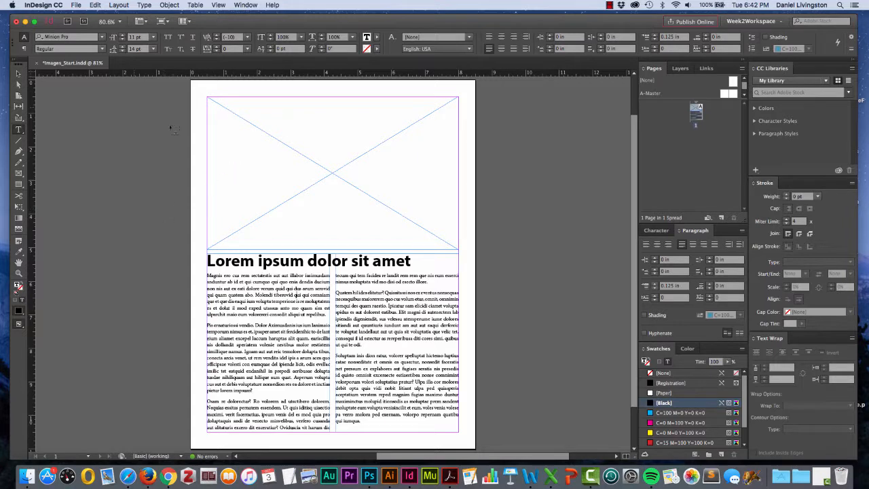
Select the empty rectangle frame and place baseballplayer.jpg from the Desktop into it.
left_click(17, 74)
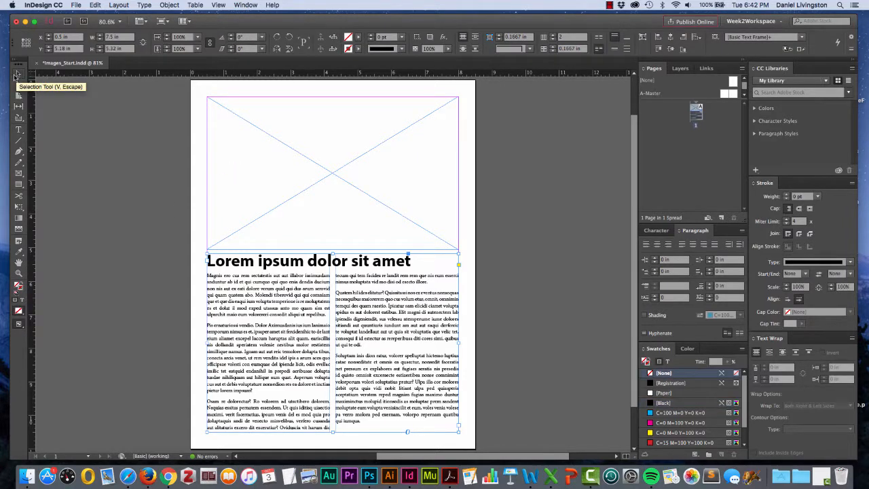
left_click(237, 118)
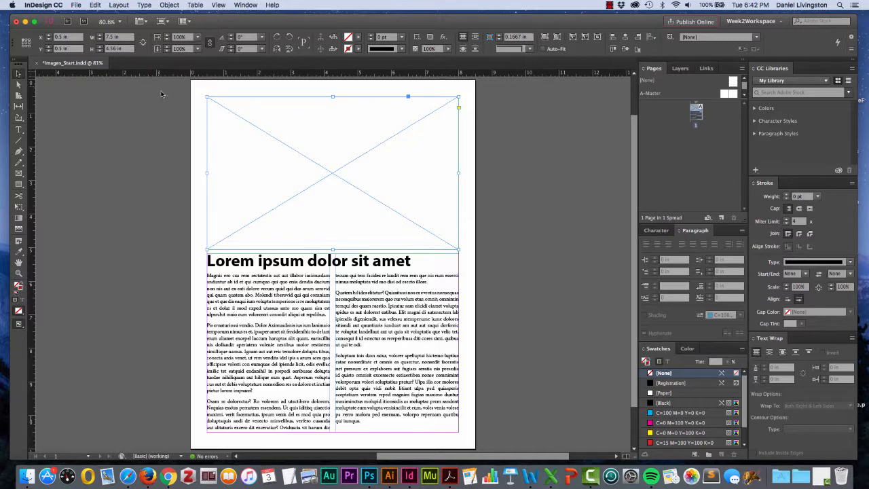
left_click(76, 6)
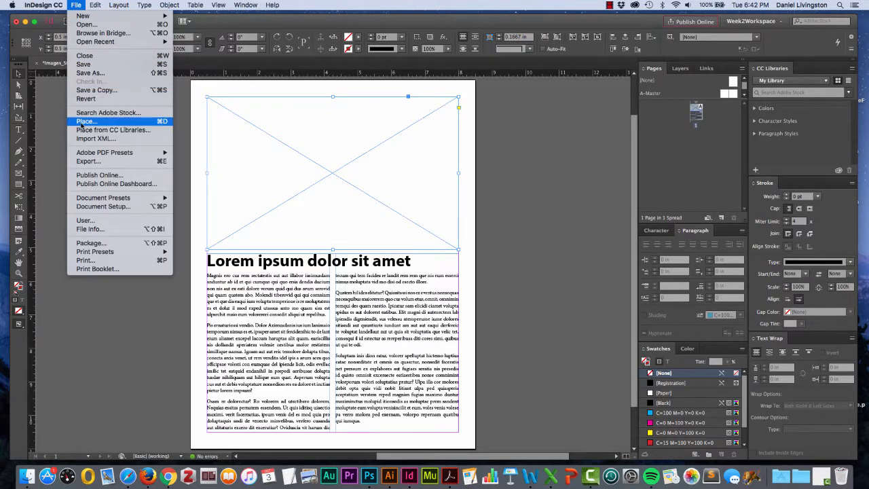
left_click(161, 121)
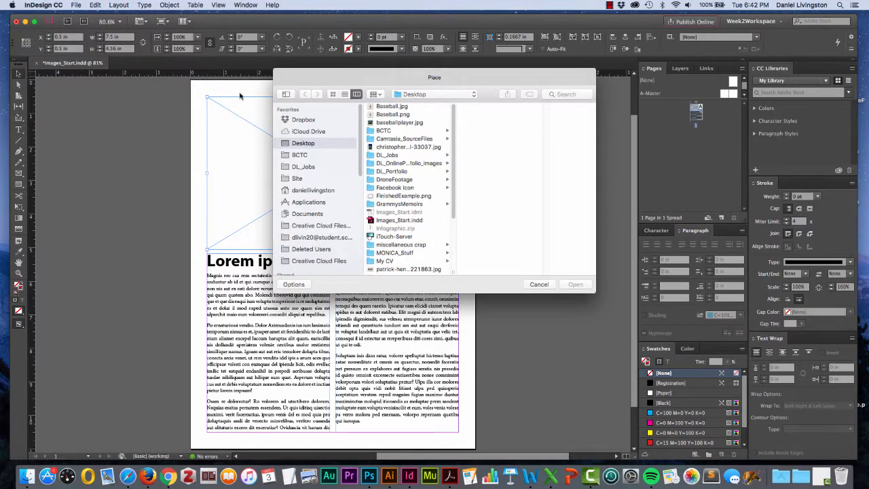
left_click(409, 125)
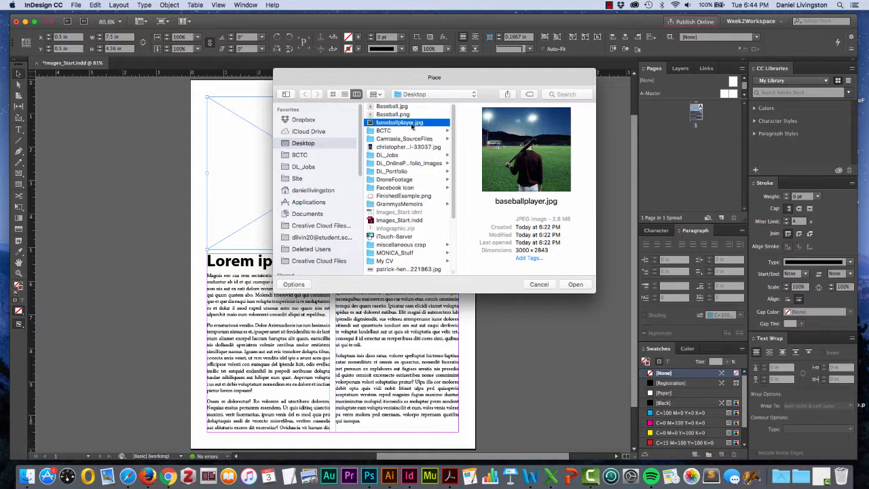
left_click(575, 285)
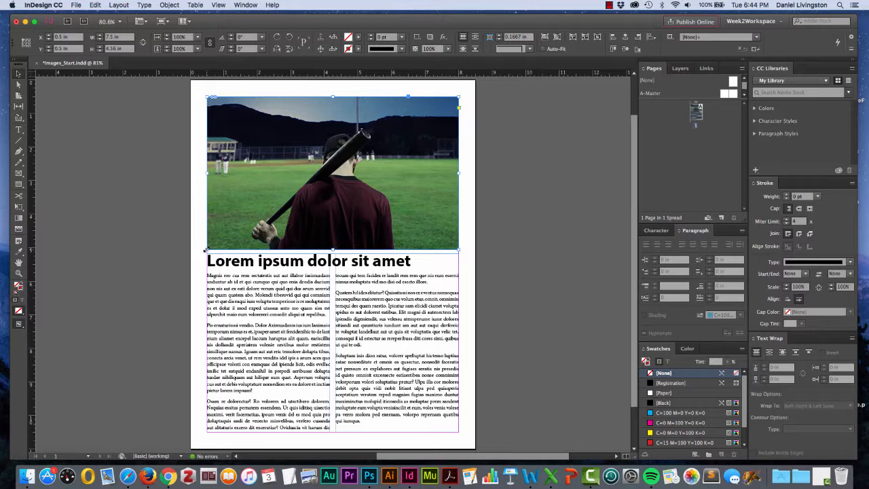
Try resizing the image frame from its lower-left corner and undo the change.
left_click_drag(206, 250, 275, 202)
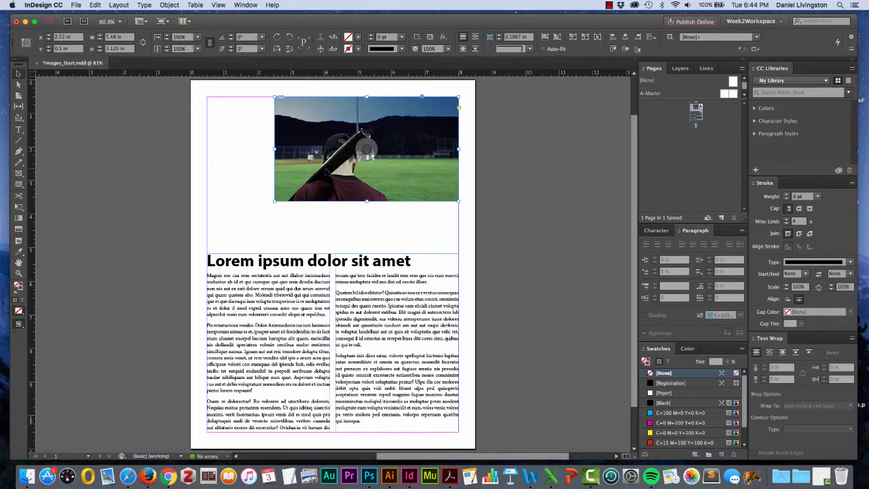
key("super+z")
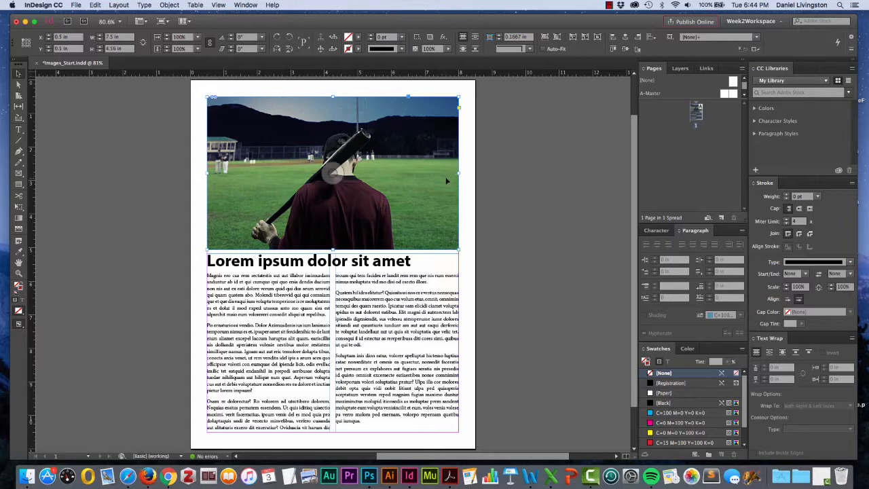
Select the photo inside the frame and move it up and to the left.
double_click(382, 173)
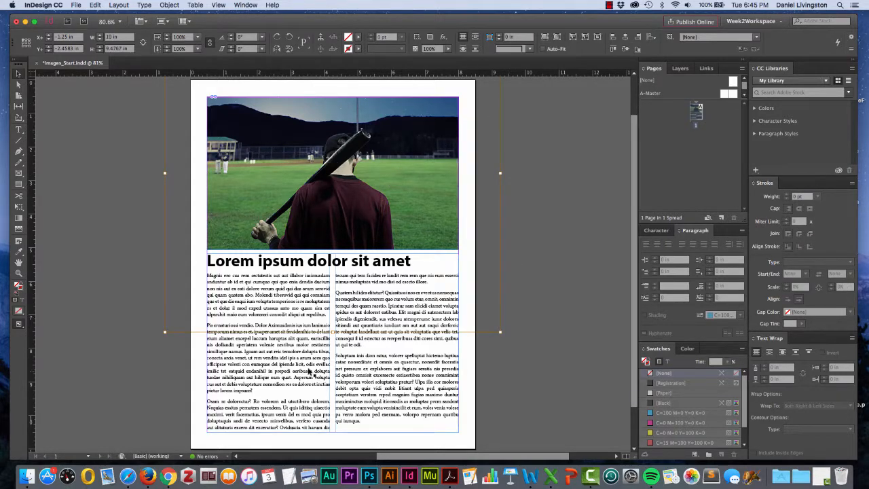
left_click(241, 152)
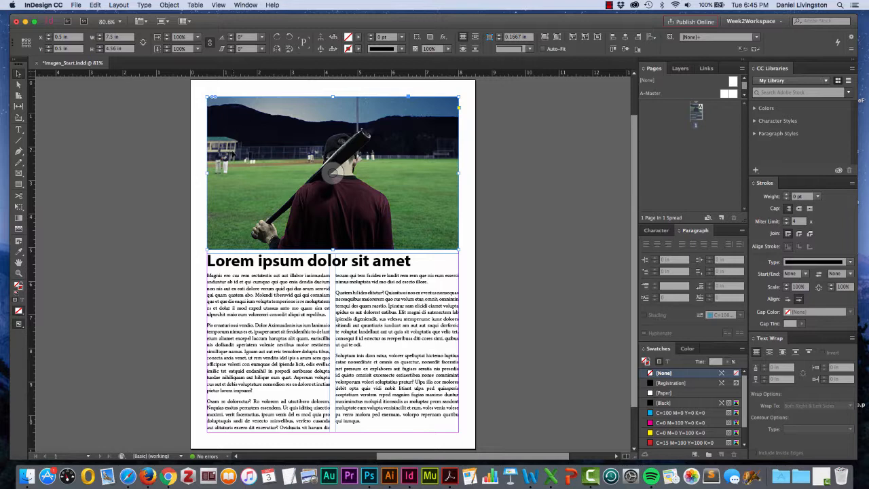
double_click(258, 176)
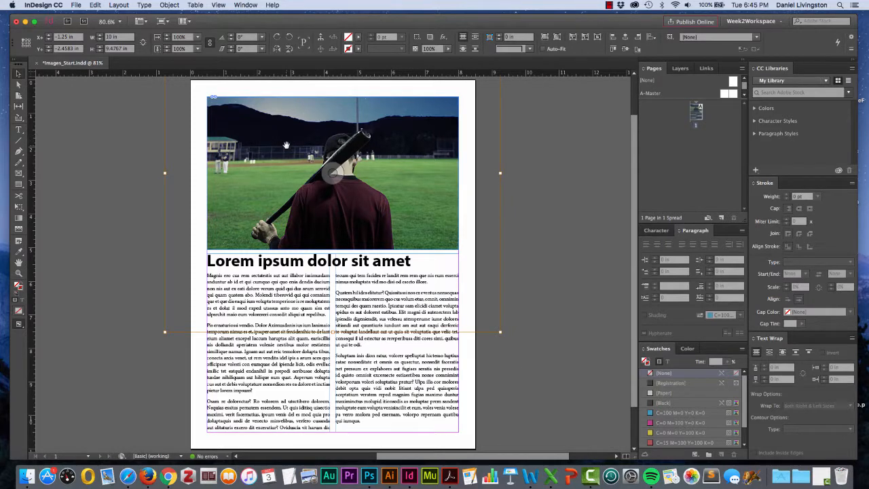
left_click_drag(259, 168, 247, 149)
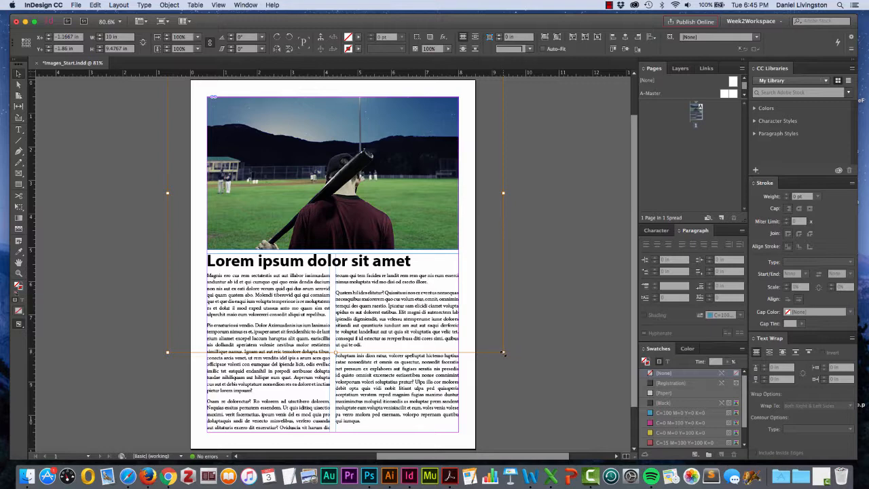
Try scaling the photo from its corner handle twice, undoing each attempt.
left_click_drag(503, 353, 377, 233)
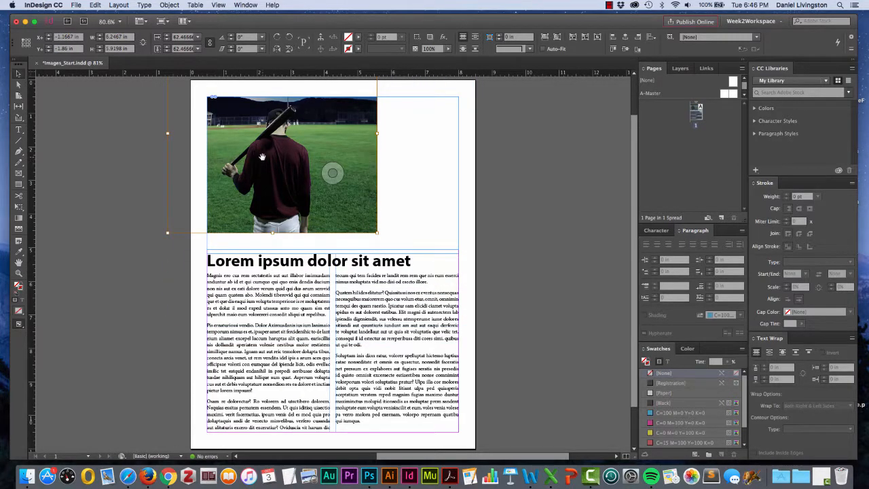
key("super+z")
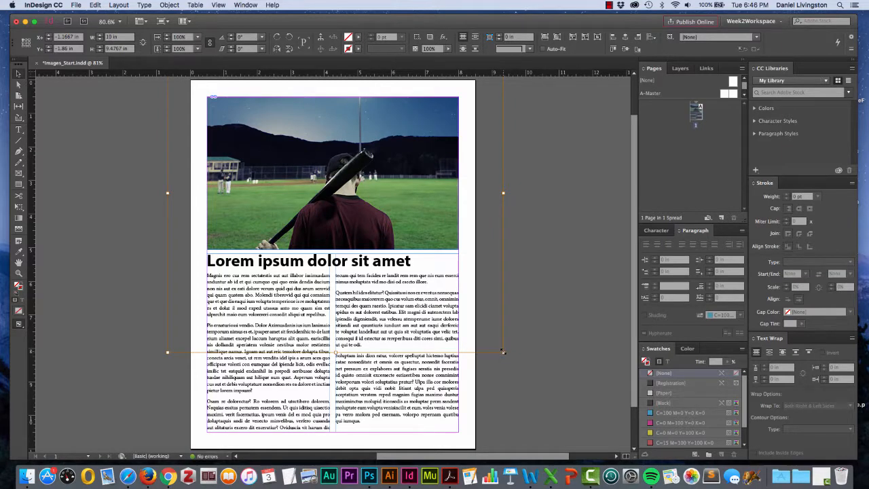
left_click_drag(503, 353, 506, 215)
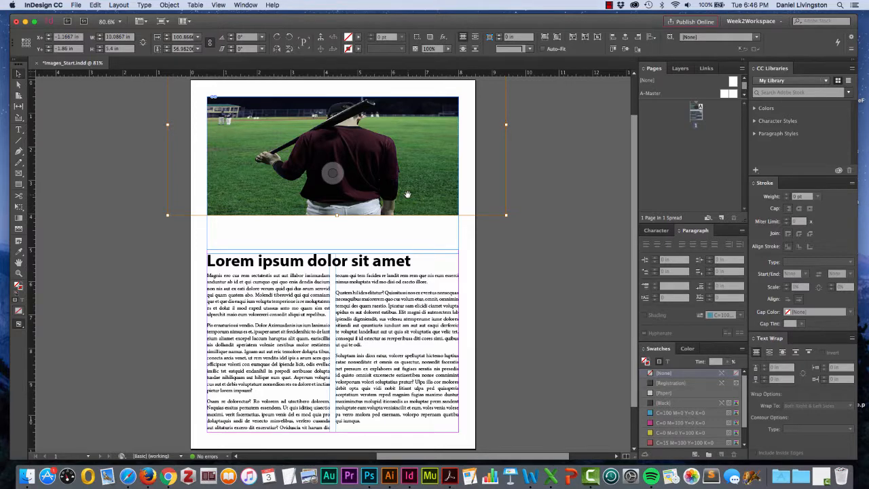
key("super+z")
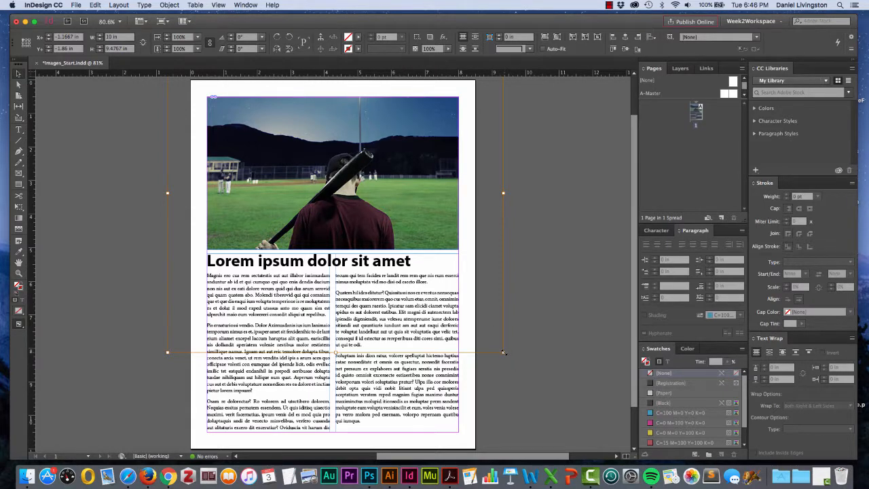
Scale the photo inside the frame to 80% in both directions.
left_click_drag(503, 352, 434, 208)
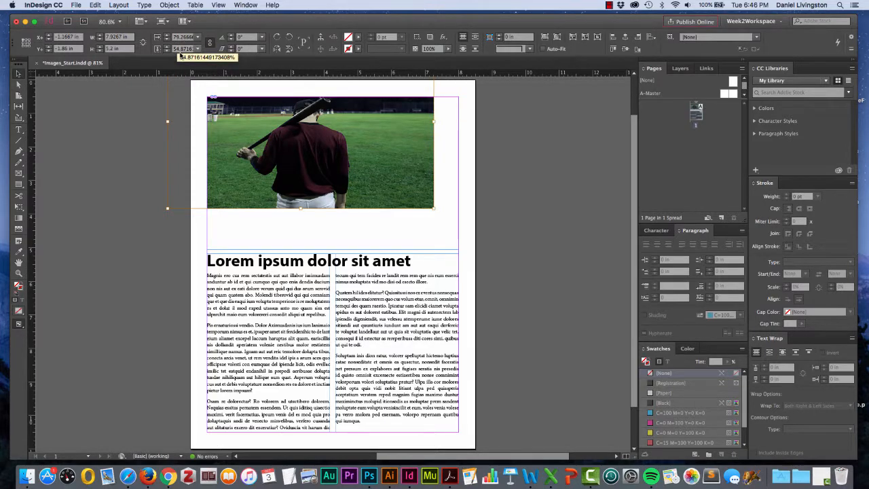
double_click(174, 36)
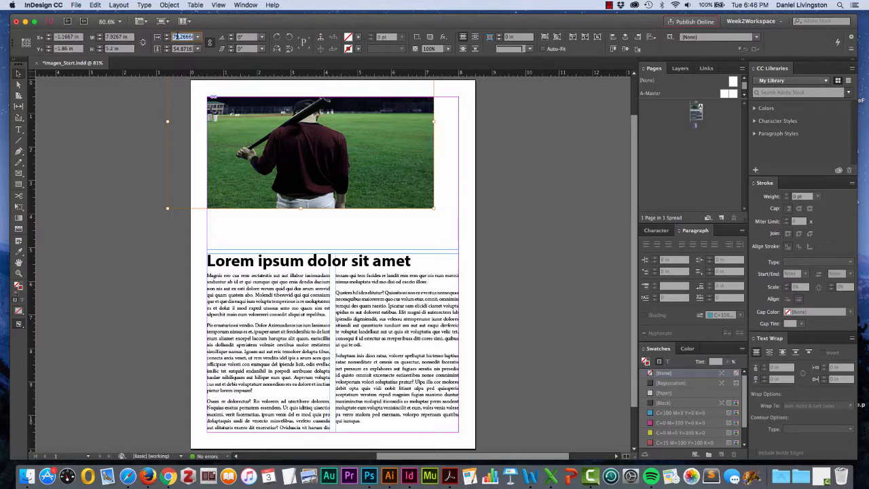
type("80")
key("Tab")
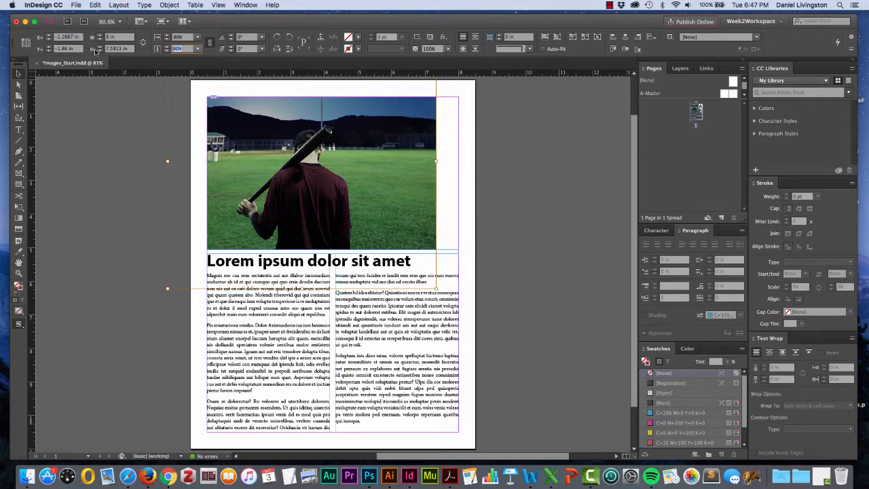
Nudge the photo's position within the frame to X -0.75 in and Y -2.5 in.
left_click(49, 35)
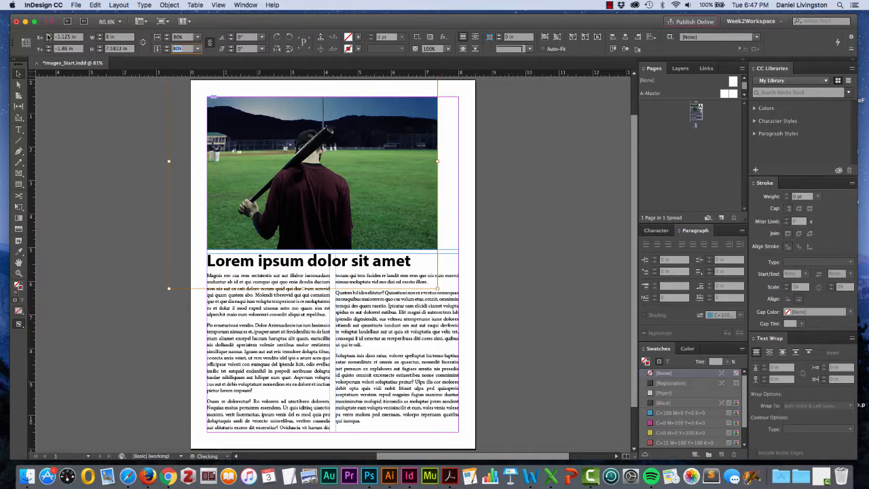
left_click(48, 35)
left_click(48, 35)
left_click(49, 35)
left_click(48, 35)
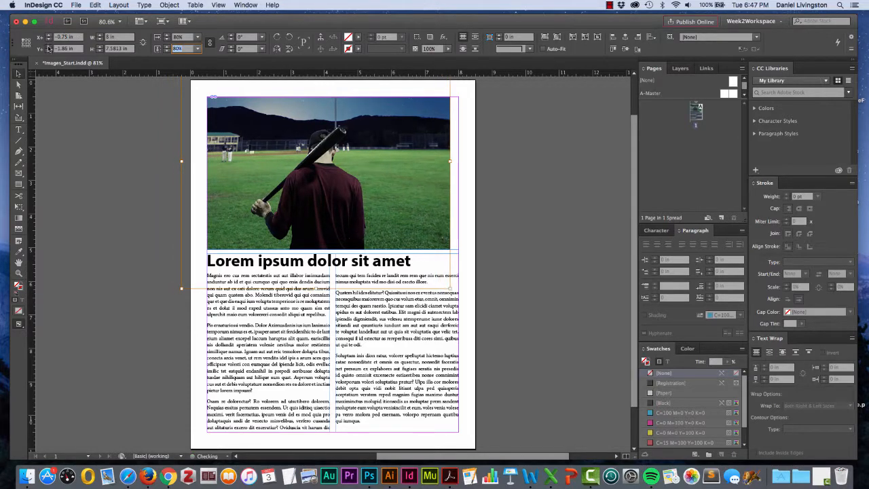
left_click(48, 51)
left_click(48, 50)
left_click(49, 50)
left_click(48, 51)
left_click(49, 51)
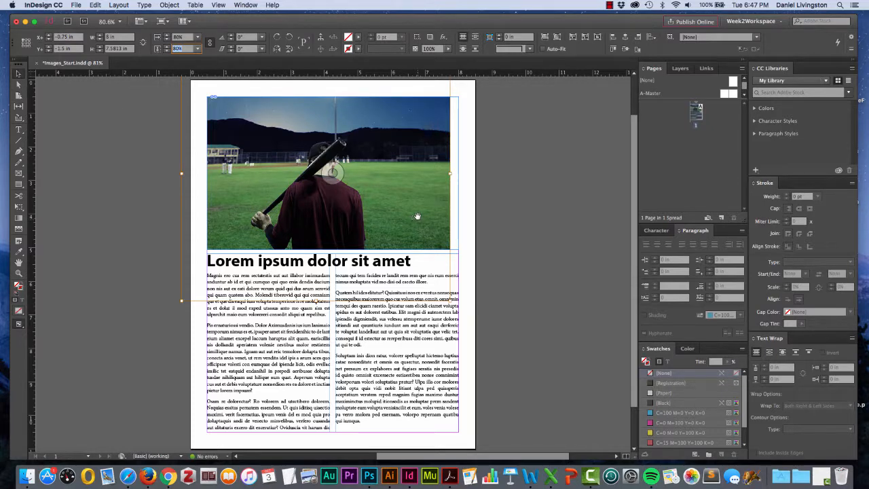
Move the photo slightly right and rescale it to about 87.5% within the frame.
left_click_drag(389, 219, 405, 217)
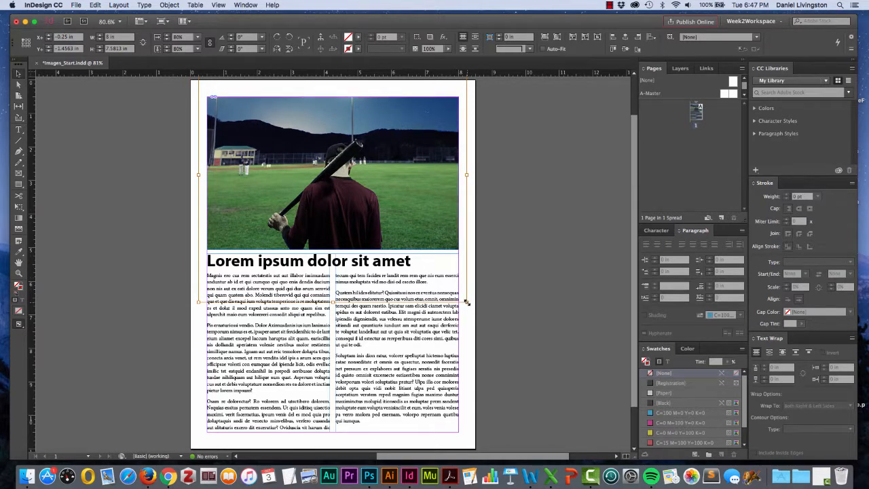
left_click_drag(467, 303, 405, 225)
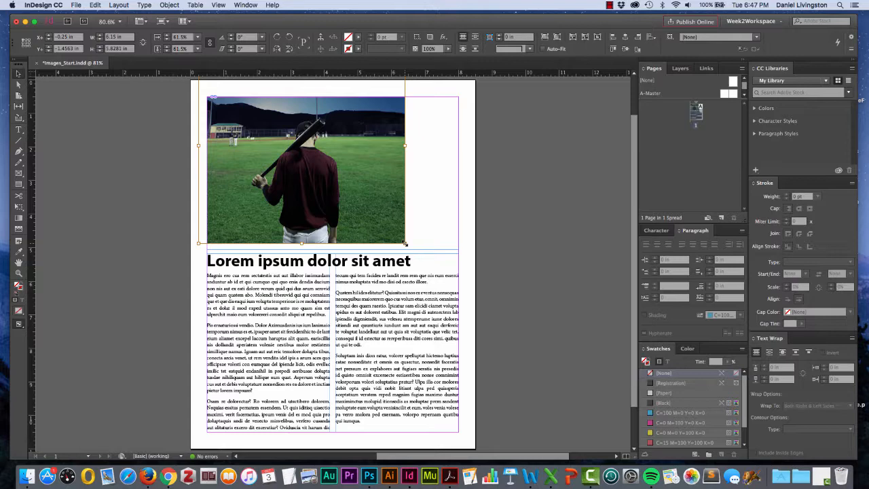
left_click_drag(406, 243, 492, 308)
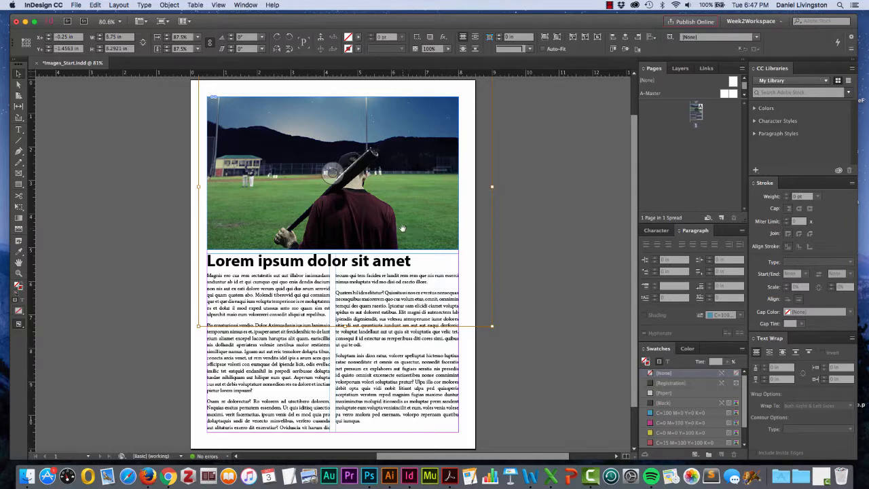
Try repositioning the photo inside its frame and scaling it down to about 75%.
left_click_drag(402, 224, 393, 196)
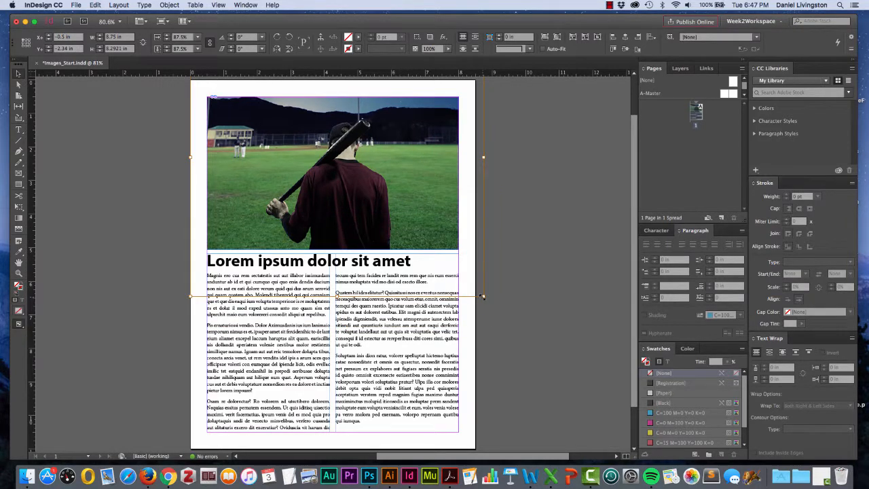
left_click_drag(482, 296, 442, 256)
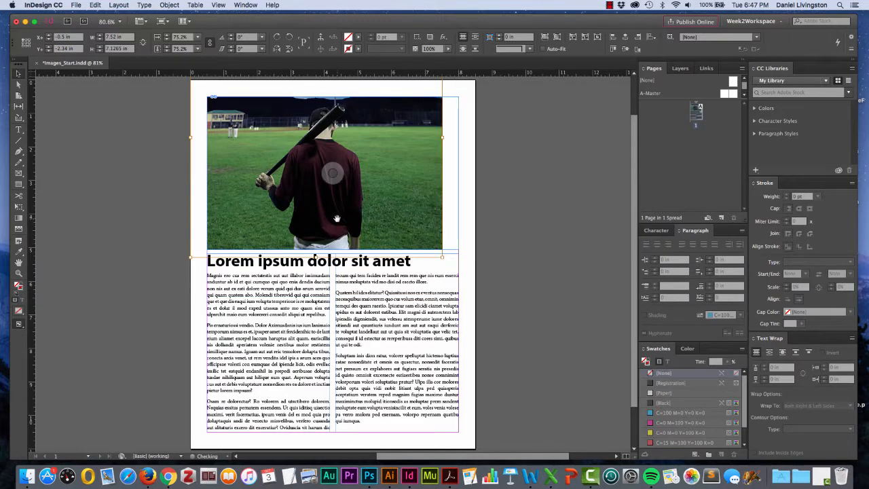
left_click_drag(323, 212, 338, 219)
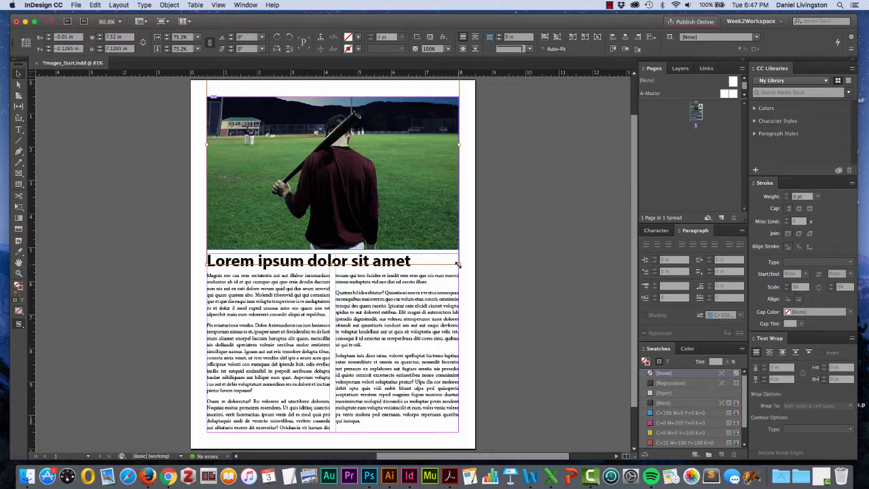
Try rescaling the photo inside the frame from its corner to about 96%.
left_click_drag(458, 265, 405, 213)
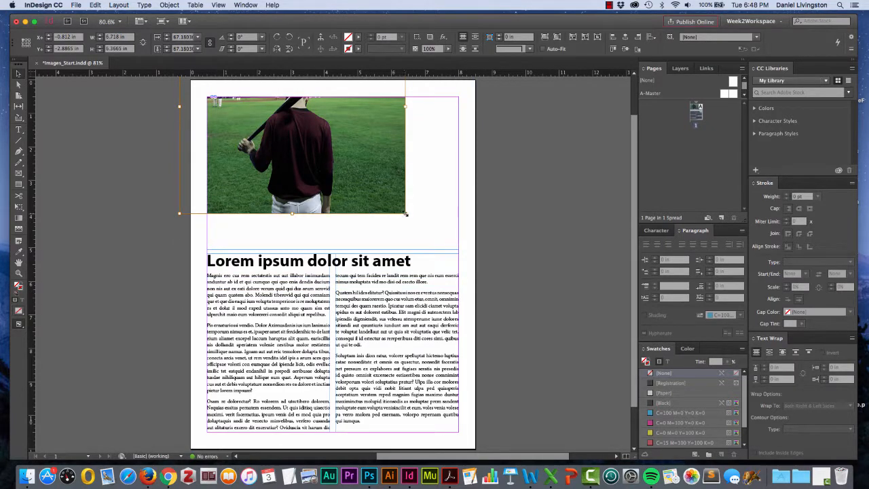
left_click(476, 268)
left_click_drag(503, 292, 502, 291)
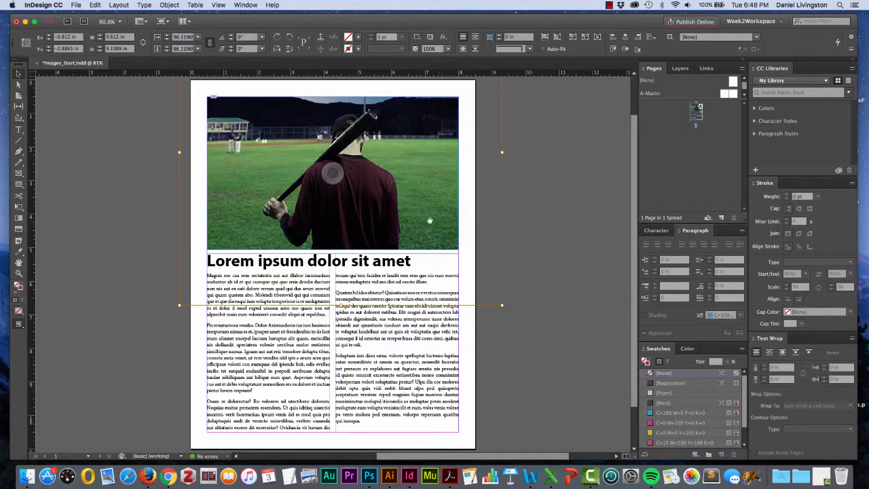
Try resizing the image frame from its corner, then undo the resize.
key("Escape")
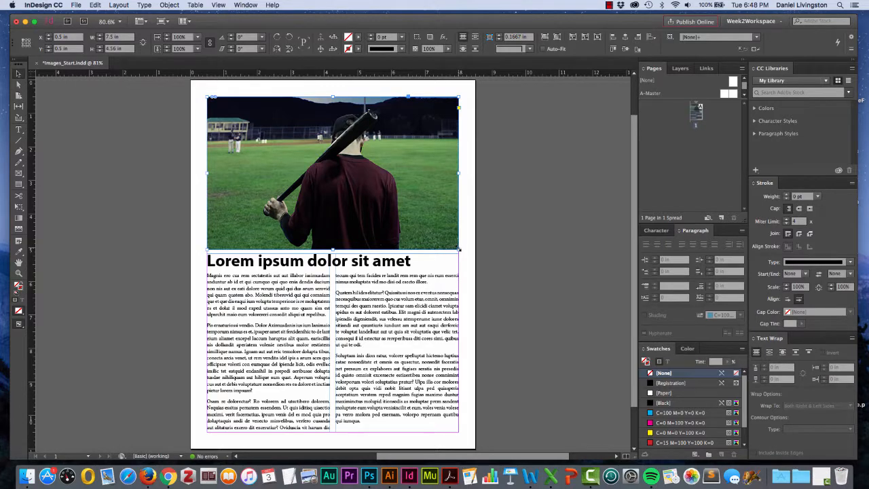
mouse_move(459, 250)
left_mouse_down()
mouse_move(371, 190)
mouse_move(460, 217)
mouse_move(469, 249)
mouse_move(367, 195)
mouse_move(445, 243)
left_mouse_up()
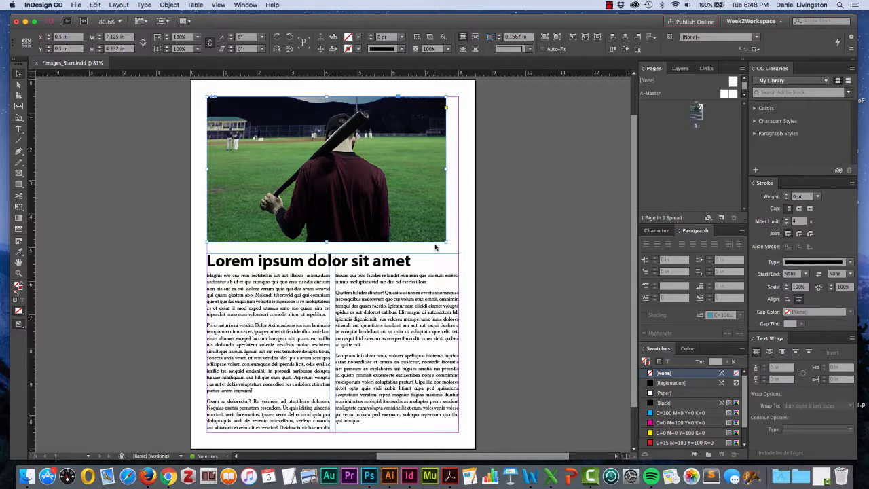
key("super+z")
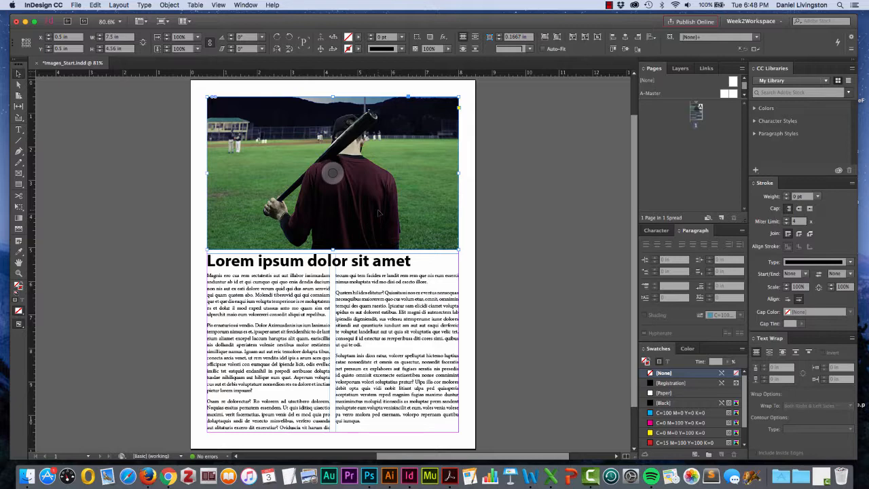
Rescale the photo inside the frame to about 89.4% and shift it to fill the frame.
double_click(385, 214)
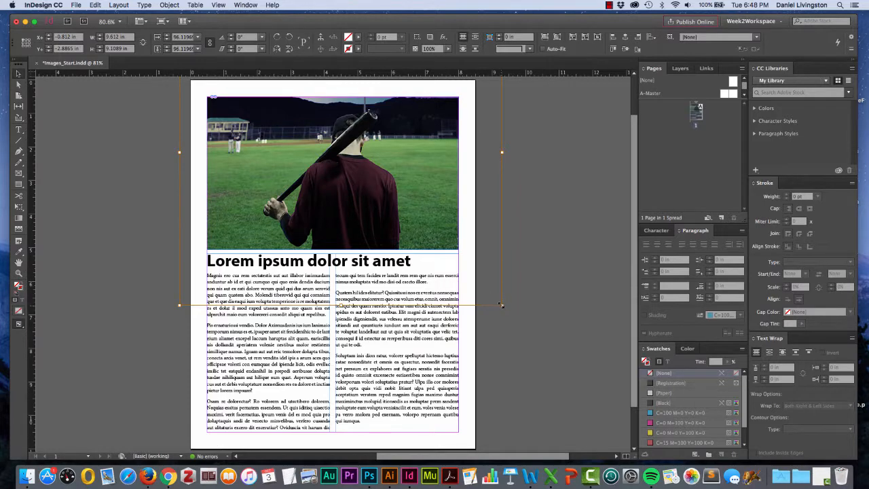
left_click_drag(501, 306, 479, 283)
mouse_move(374, 164)
left_mouse_down()
mouse_move(382, 184)
mouse_move(376, 155)
mouse_move(390, 167)
left_mouse_up()
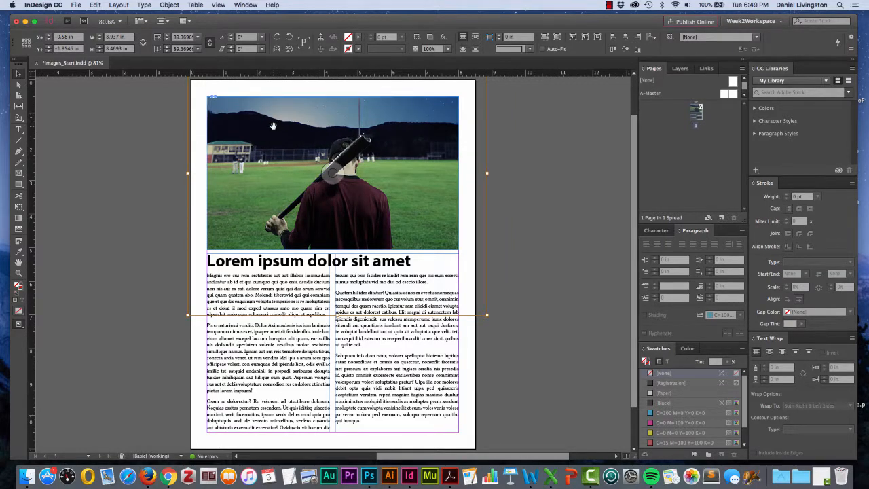
left_click_drag(275, 130, 269, 126)
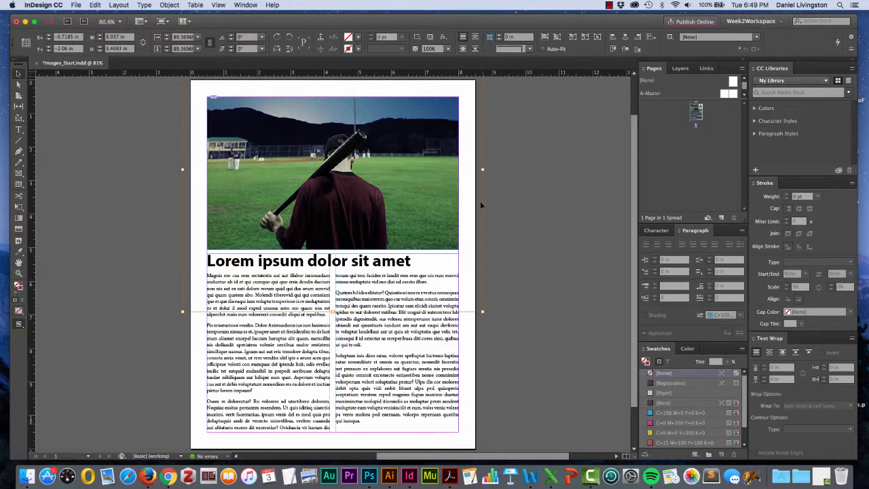
left_click(236, 231)
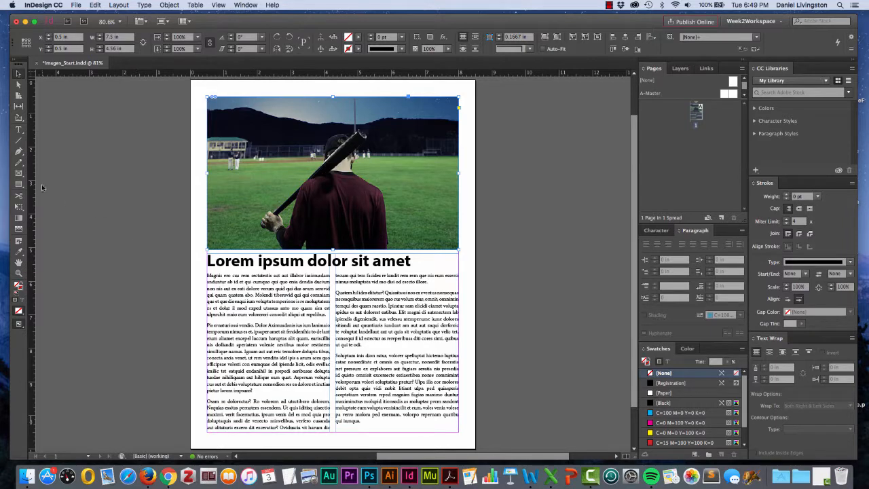
Draw an empty rectangle frame about 2.68 by 2.01 in beside the headline.
left_click(18, 173)
left_click_drag(142, 220, 232, 290)
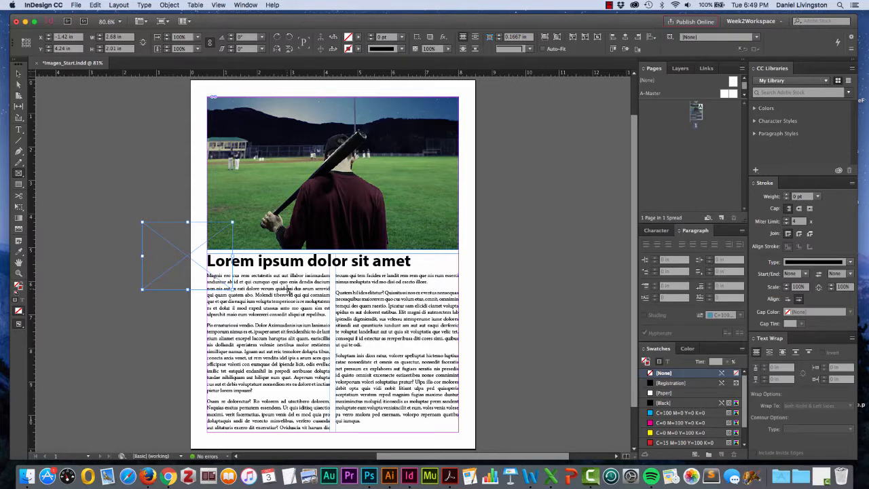
left_click(175, 6)
mouse_move(174, 32)
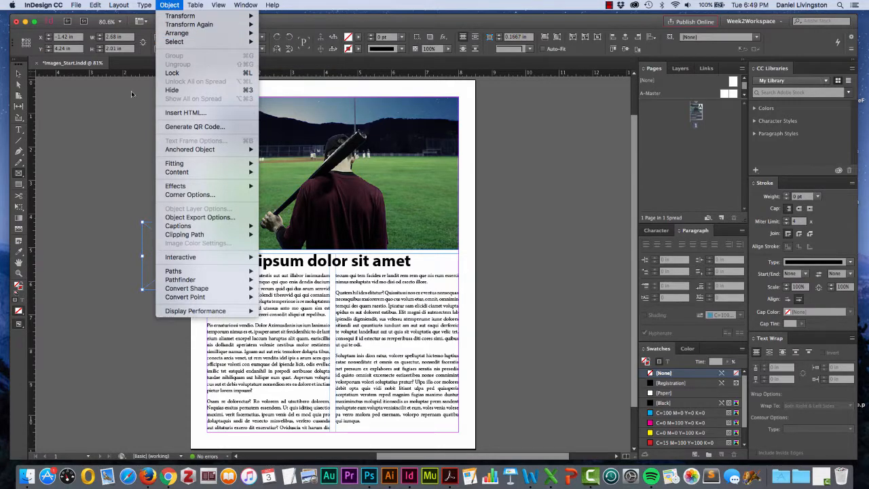
left_click(18, 74)
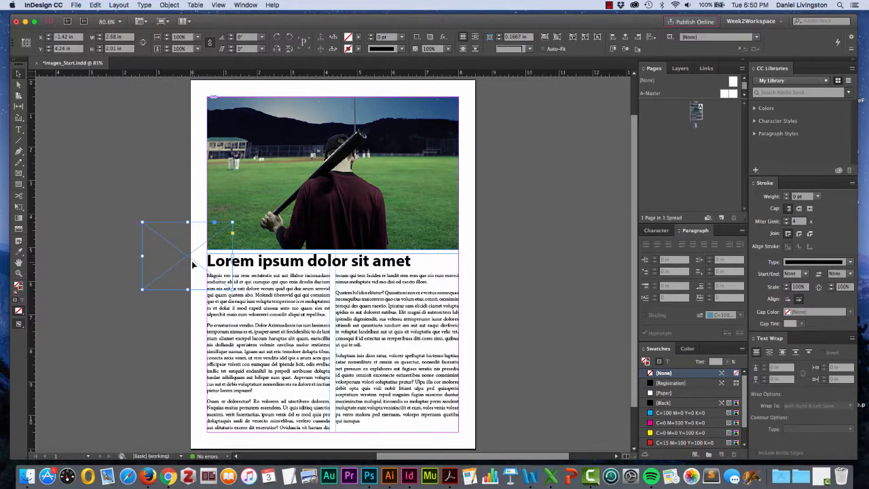
Place the Baseball.png image from the Desktop into the new frame.
left_click(76, 6)
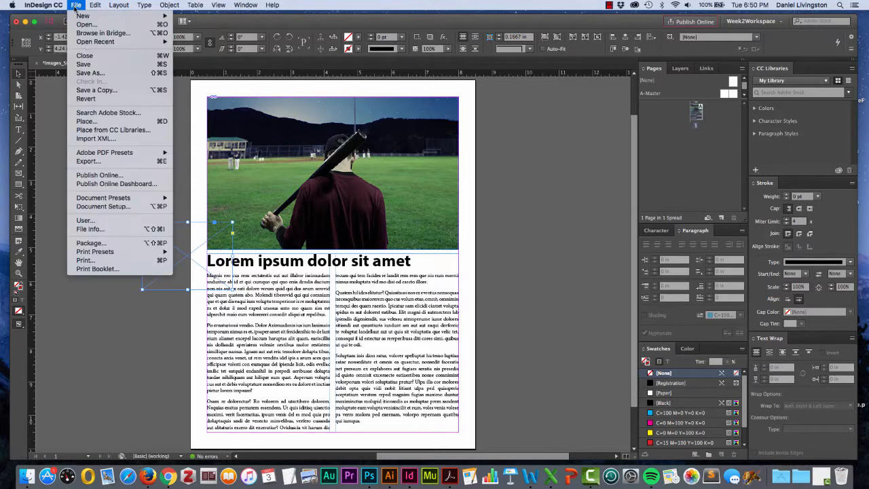
left_click(87, 121)
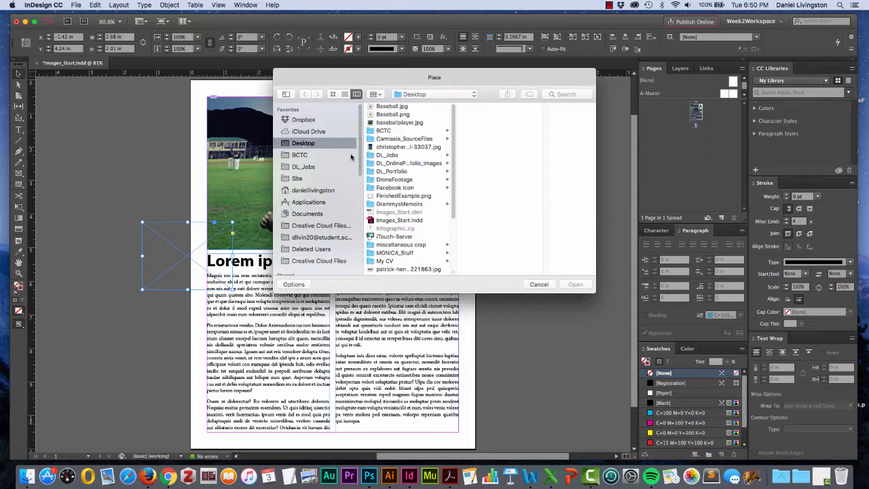
left_click(397, 115)
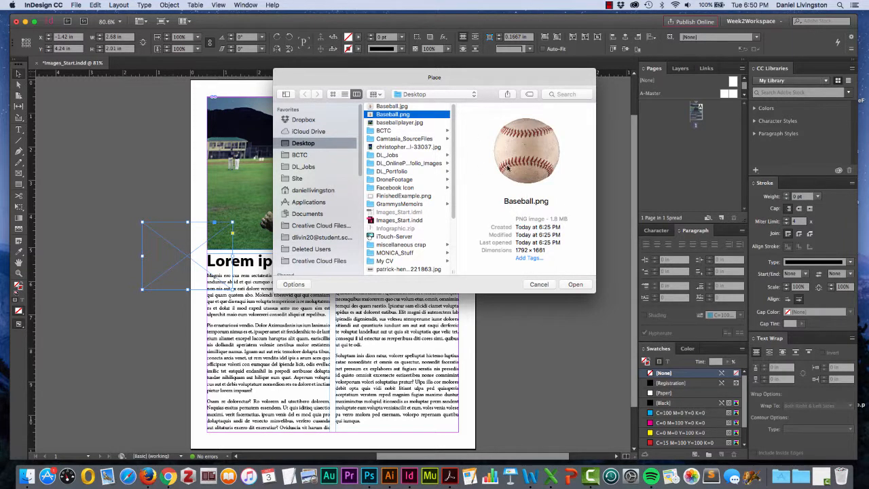
left_click(575, 285)
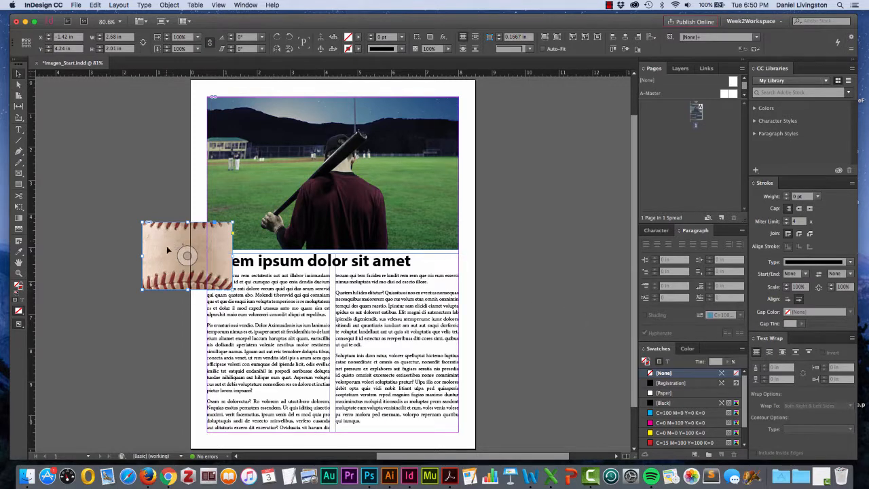
Fit the baseball image proportionally inside its frame.
double_click(211, 260)
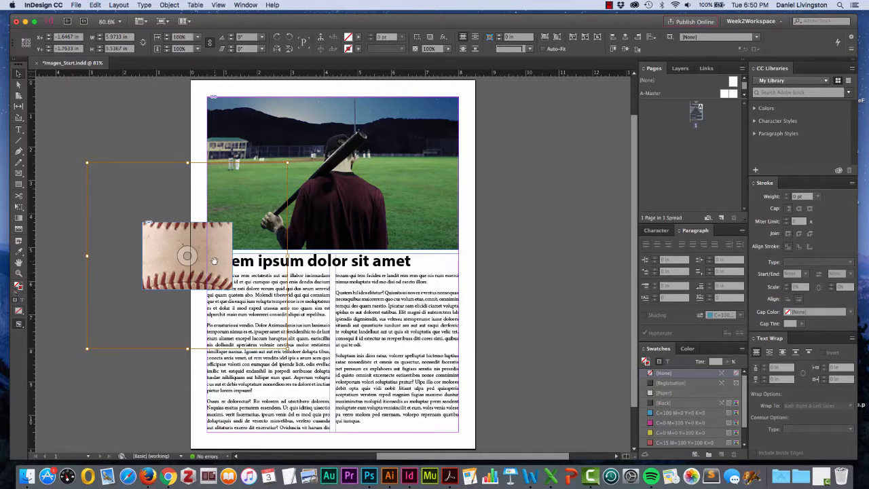
key("Escape")
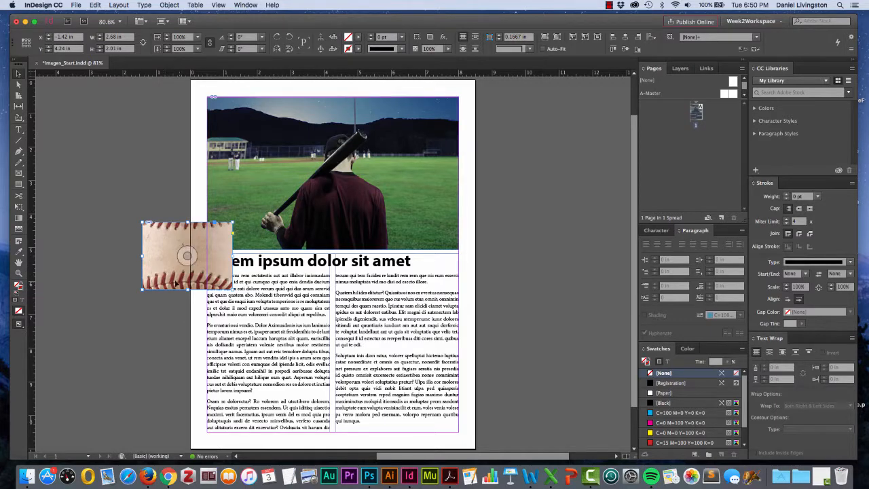
right_click(208, 271)
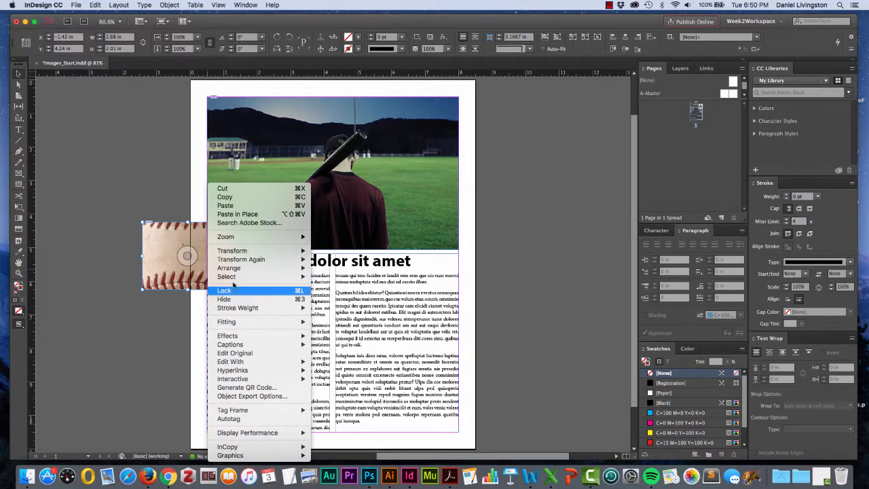
mouse_move(231, 323)
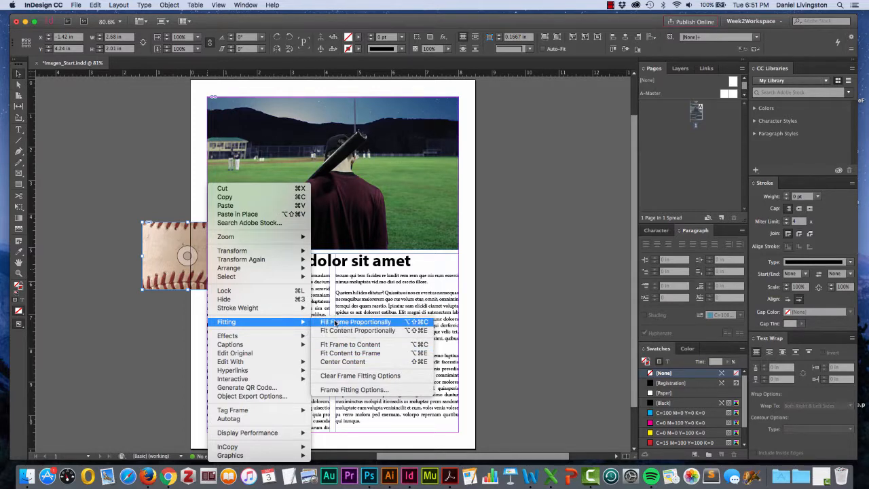
left_click(347, 331)
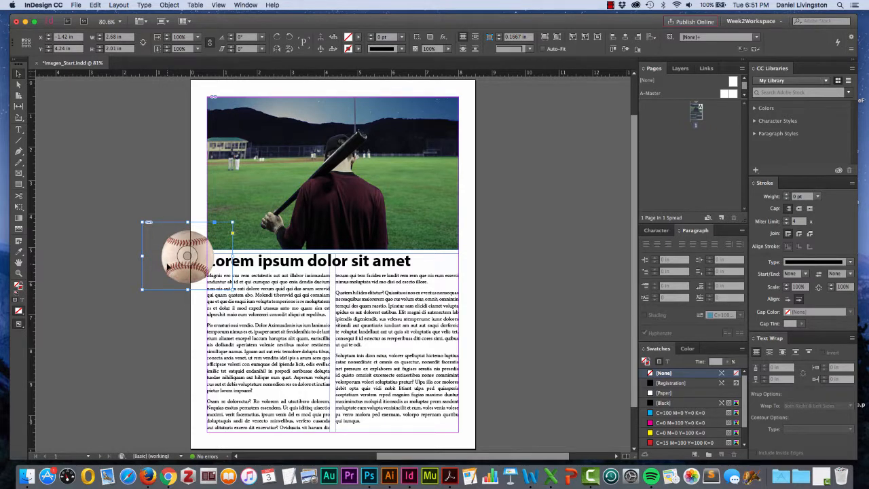
Move the baseball frame into the body text between the two columns.
left_click_drag(169, 266, 313, 353)
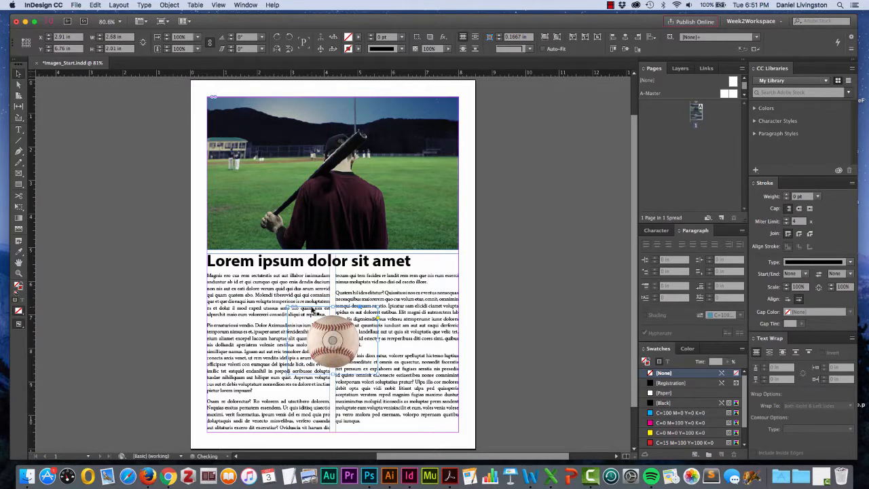
left_click(143, 296)
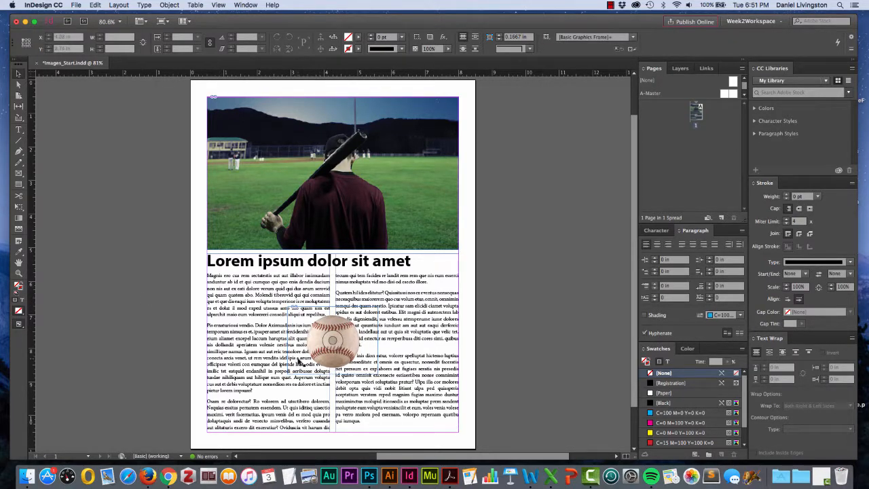
Apply bounding-box text wrap to the baseball frame and toggle the layout preview on and off.
left_click(348, 351)
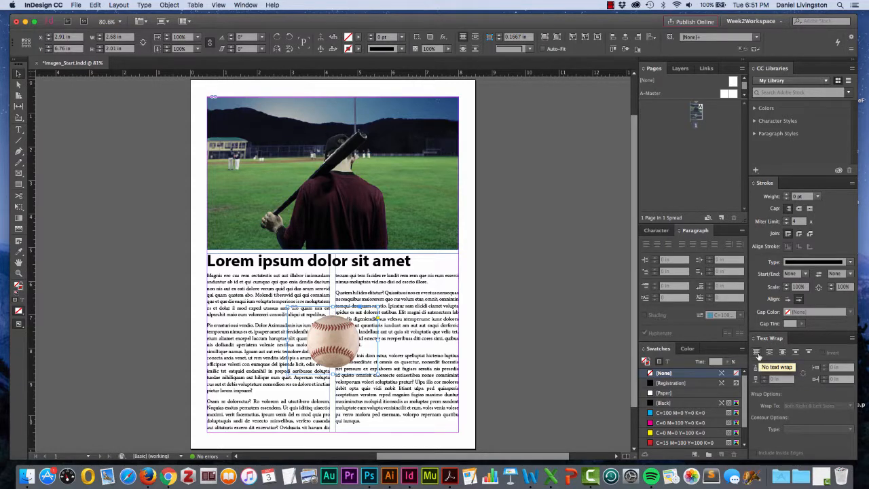
left_click(770, 353)
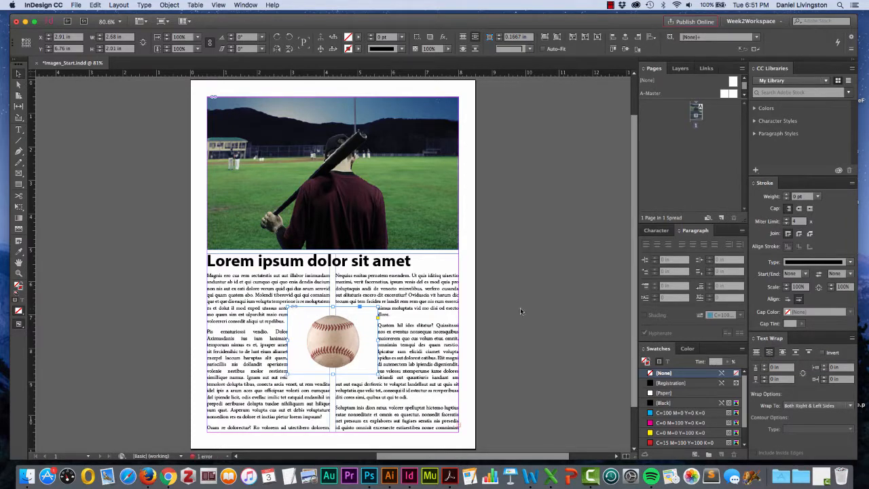
left_click(503, 330)
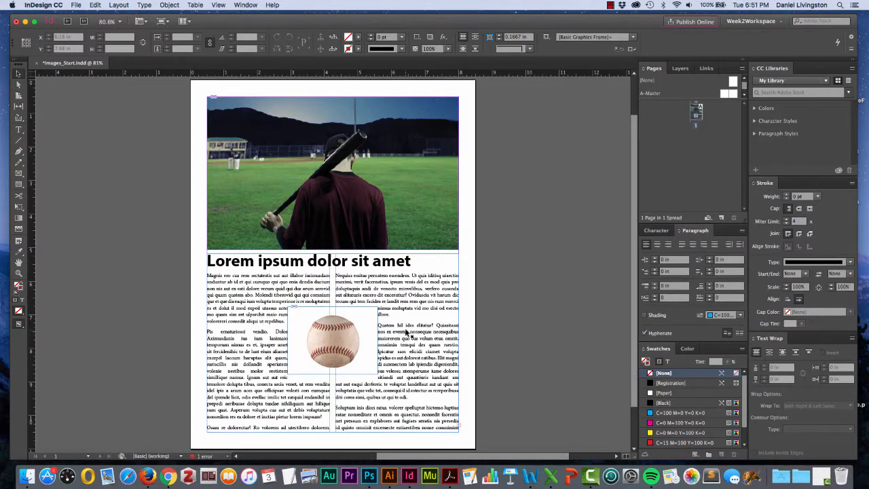
key("w")
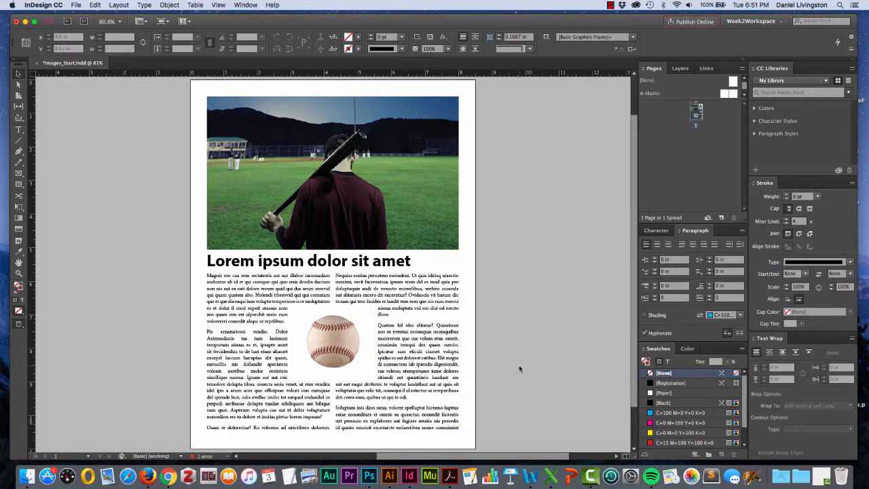
key("w")
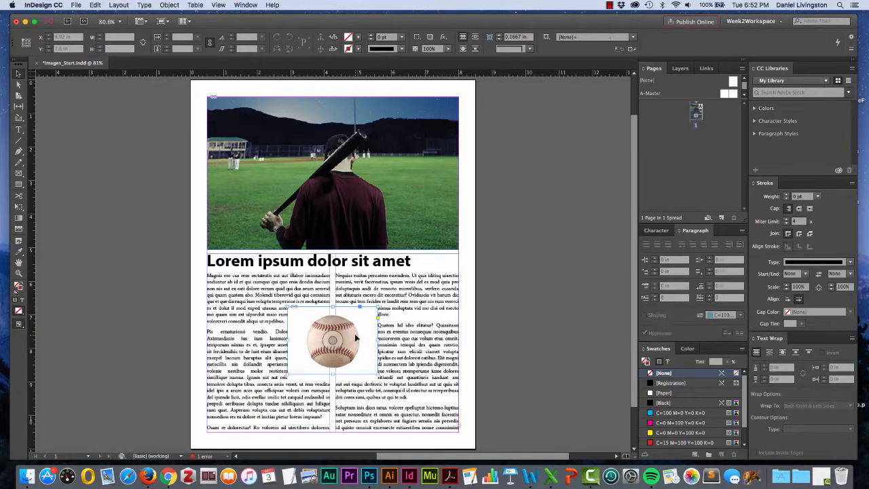
Wrap the body text around the baseball's object shape using an Alpha Channel contour.
left_click(373, 344)
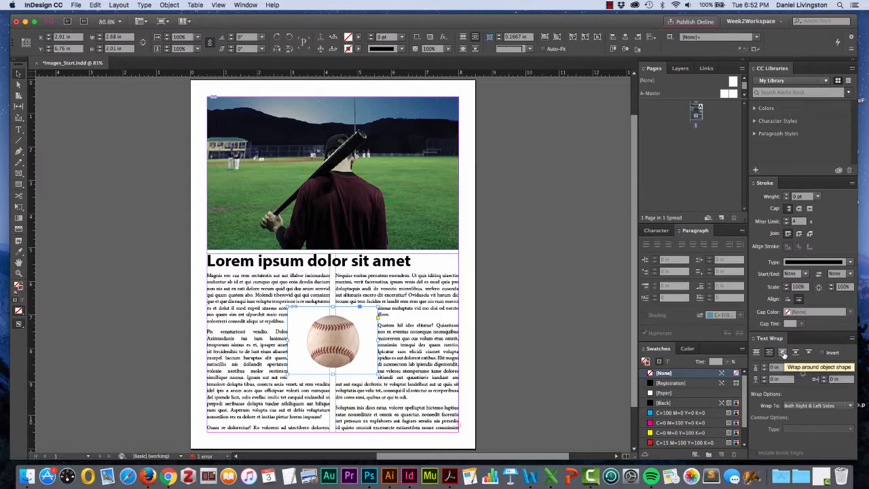
left_click(783, 353)
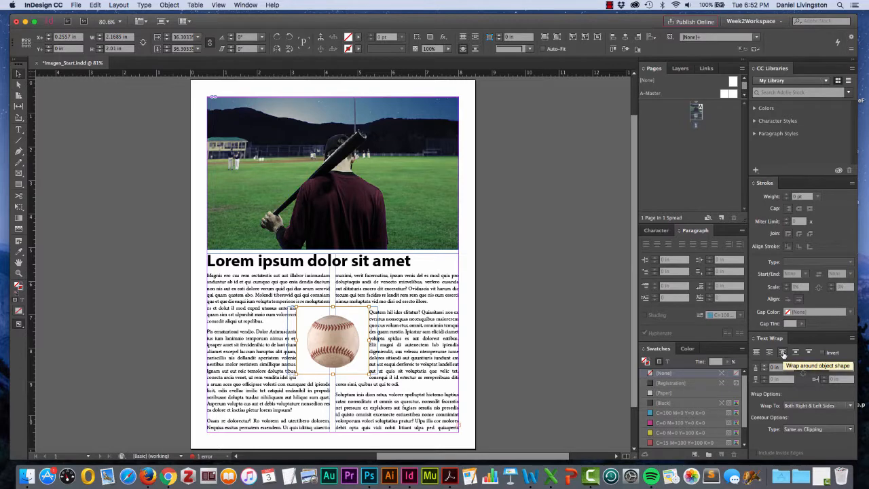
left_click(783, 353)
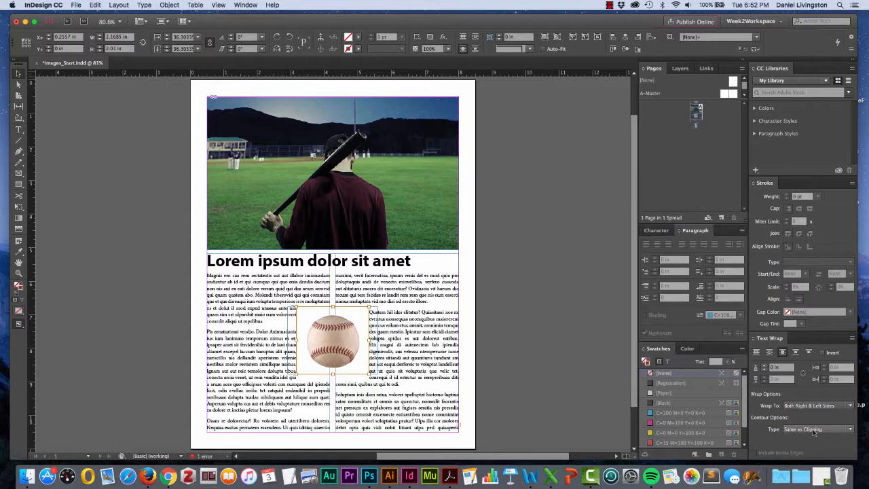
left_click(810, 431)
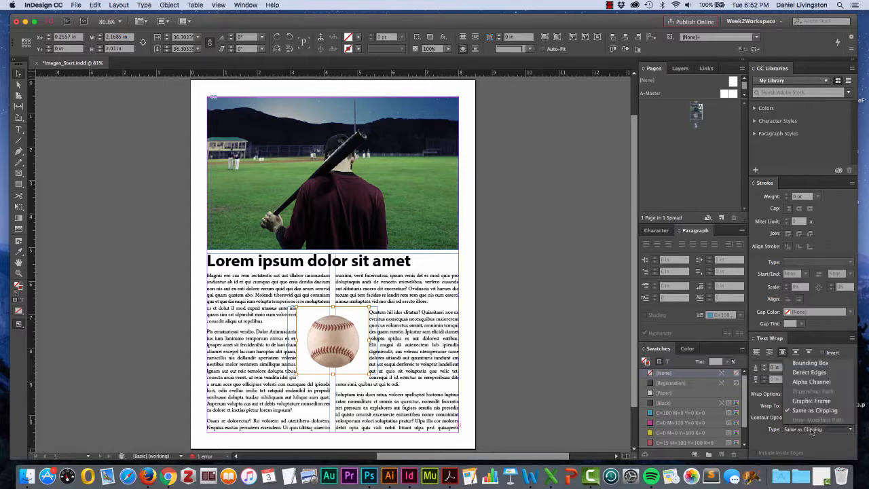
left_click(820, 383)
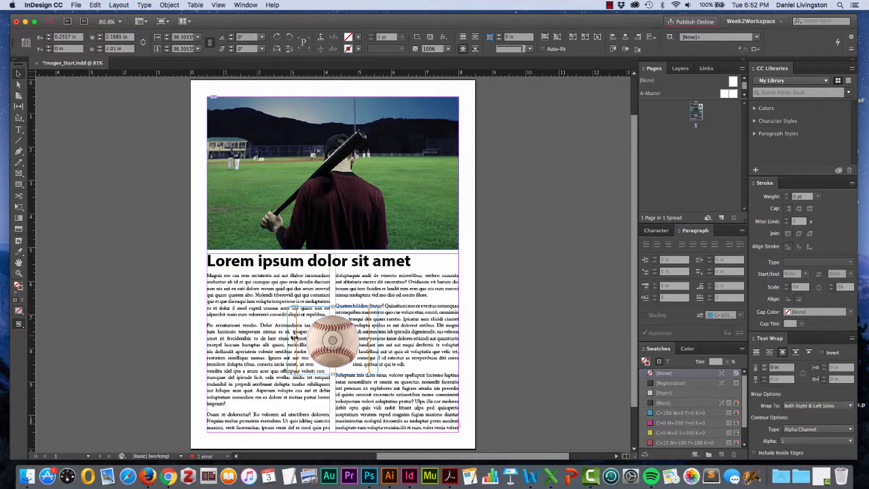
Set the baseball's text wrap offset to 0.25 in.
key("super+equal")
key("super+equal")
key("super+equal")
key("super+equal")
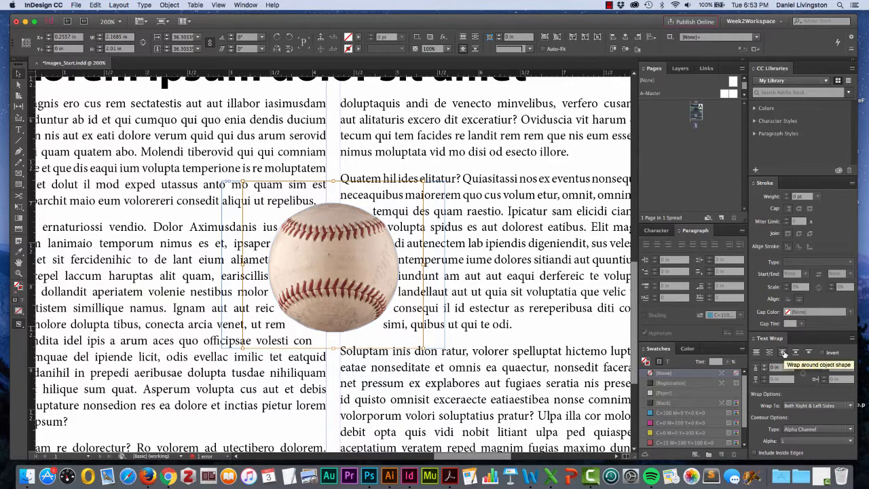
left_click(783, 353)
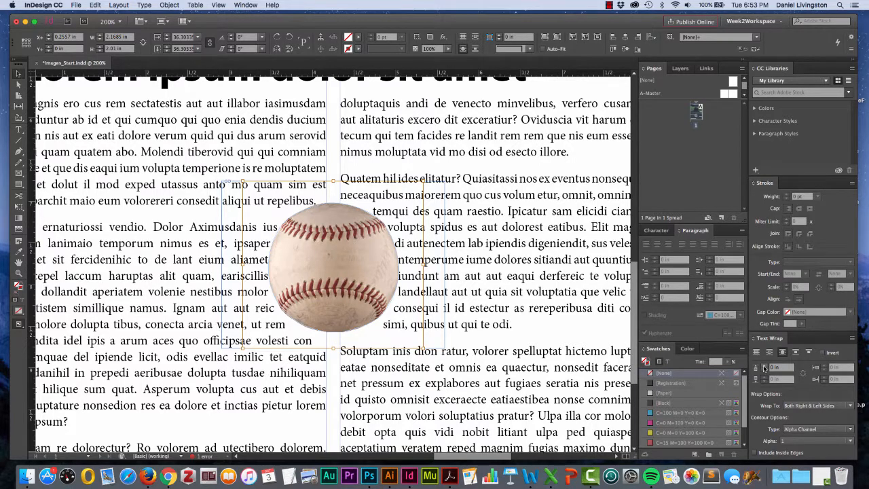
left_click(765, 367)
left_click(765, 366)
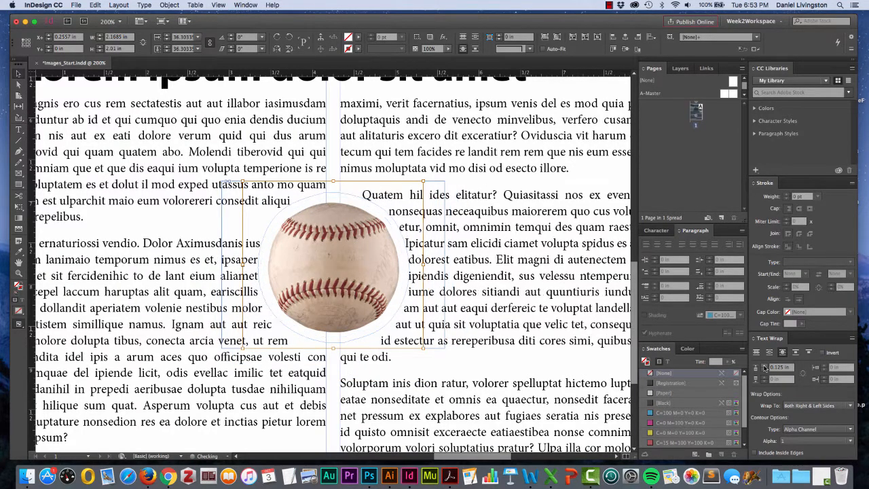
left_click(764, 366)
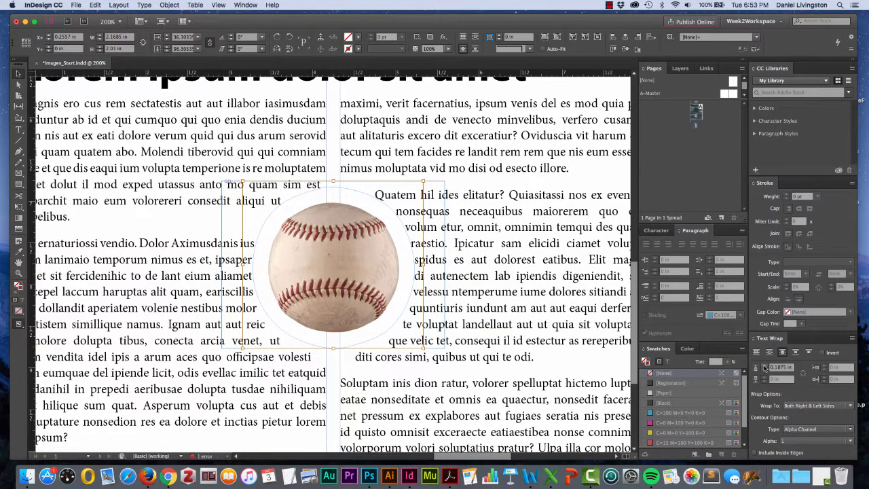
left_click(765, 367)
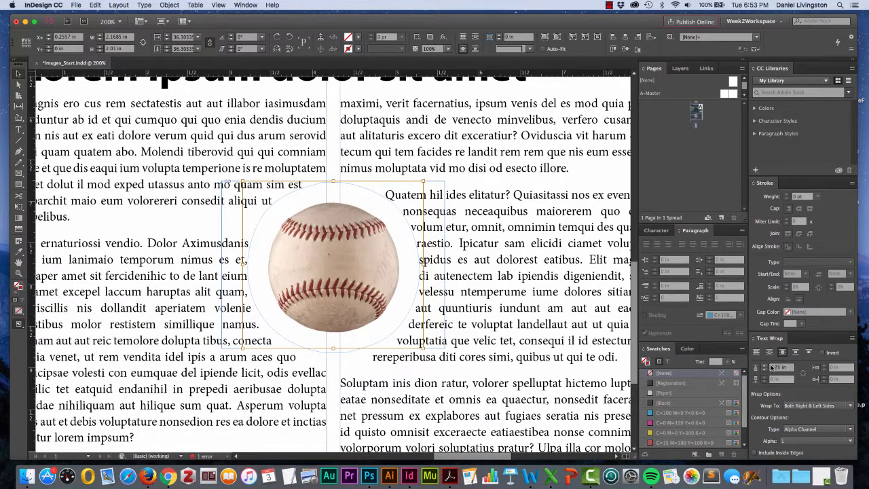
Deselect everything and toggle preview mode to check the wrapped page.
key("super+minus")
key("super+minus")
key("super+minus")
key("super+minus")
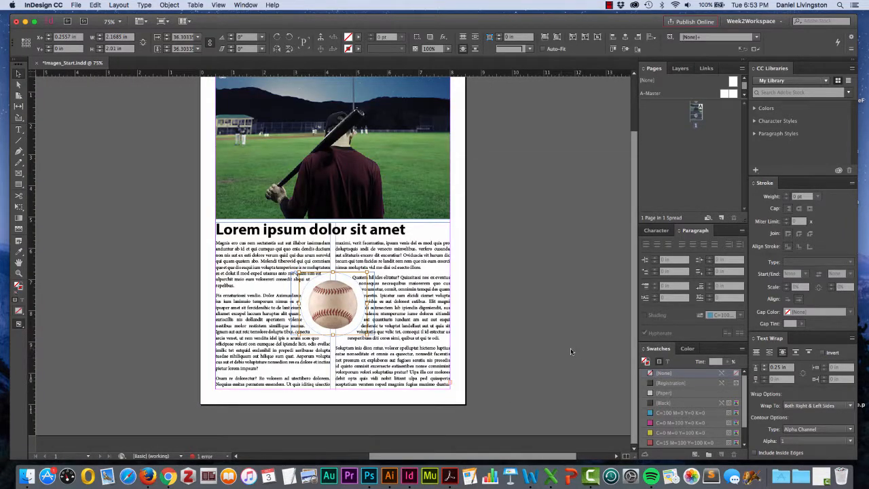
scroll(559, 348, "up", 2)
left_click(547, 351)
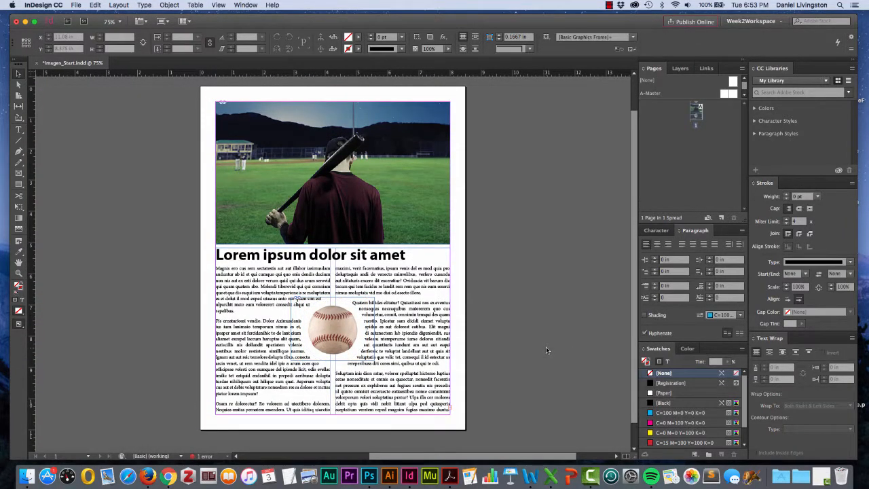
key("w")
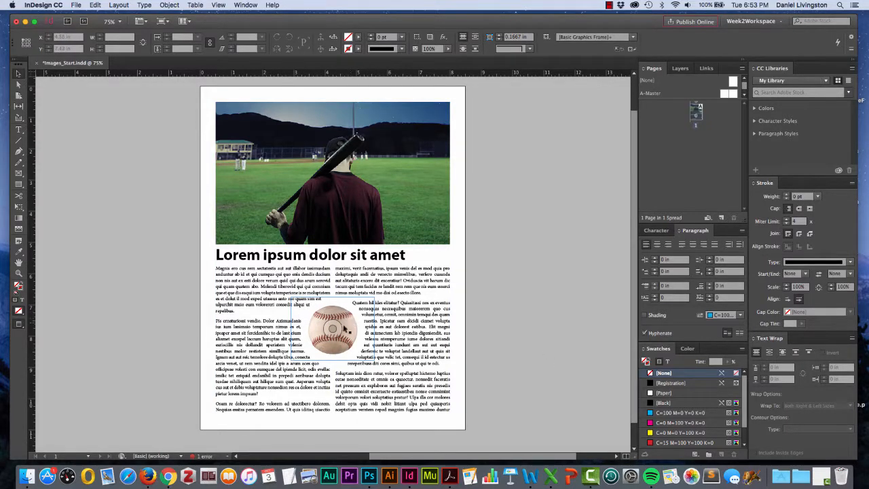
Scale the baseball image up to about 149% inside its frame.
left_click(347, 329)
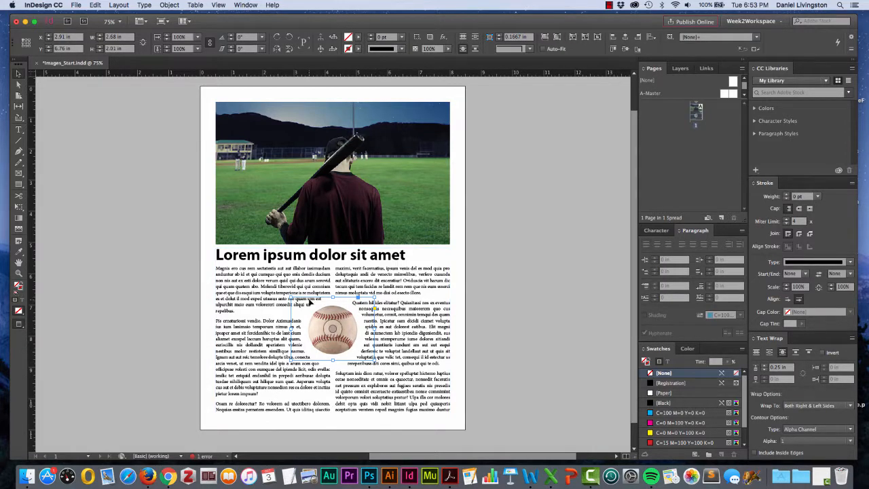
double_click(348, 324)
left_click_drag(374, 360, 395, 375)
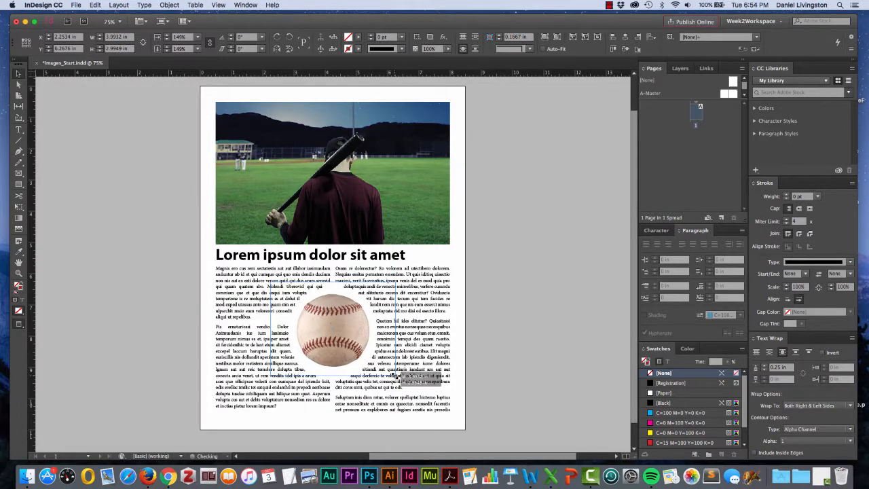
left_click_drag(395, 375, 394, 375)
left_click(139, 330)
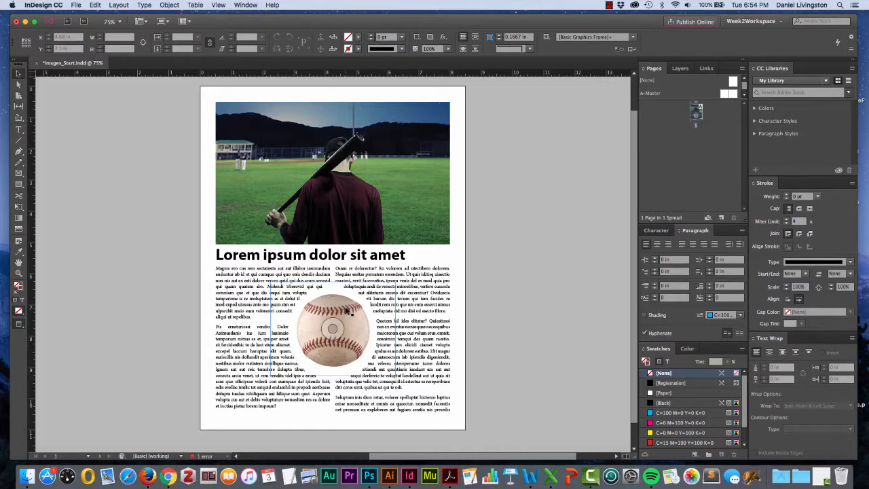
Resize the baseball frame around the enlarged image.
left_click(334, 308)
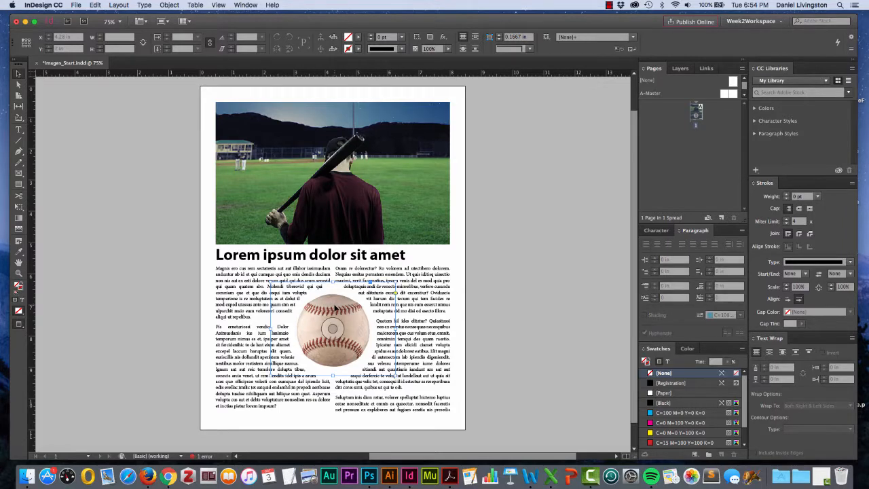
double_click(335, 303)
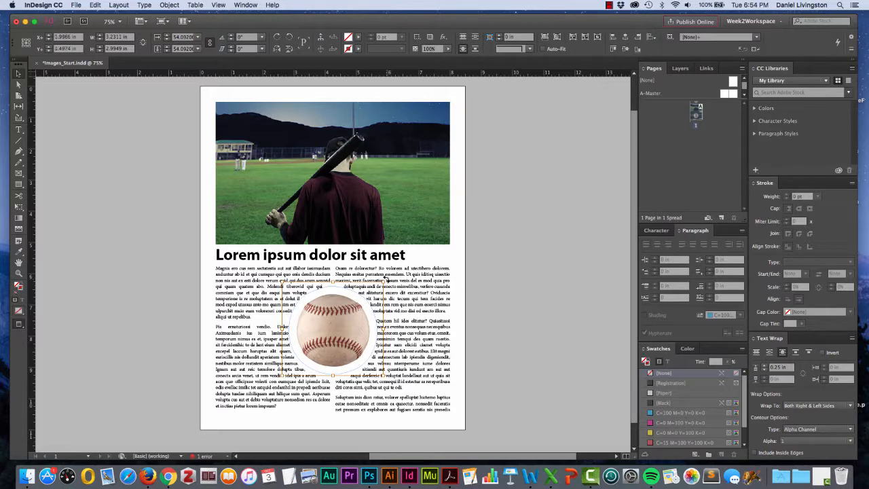
left_click_drag(387, 281, 423, 349)
left_click(148, 312)
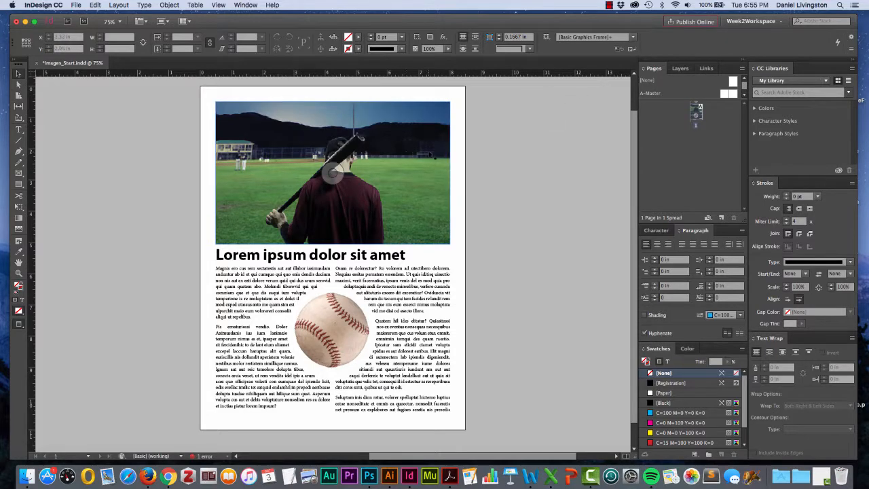
Inspect the player photo's link and its resolution details in the Info panel.
left_click(423, 141)
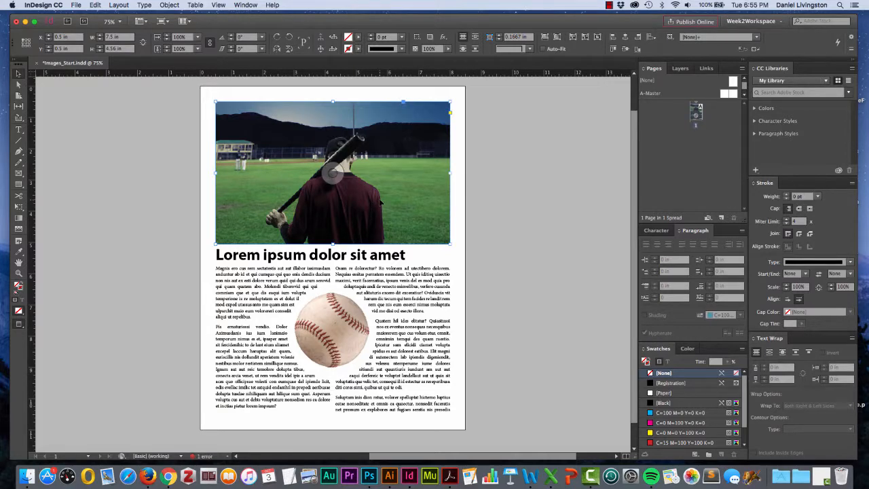
left_click(705, 69)
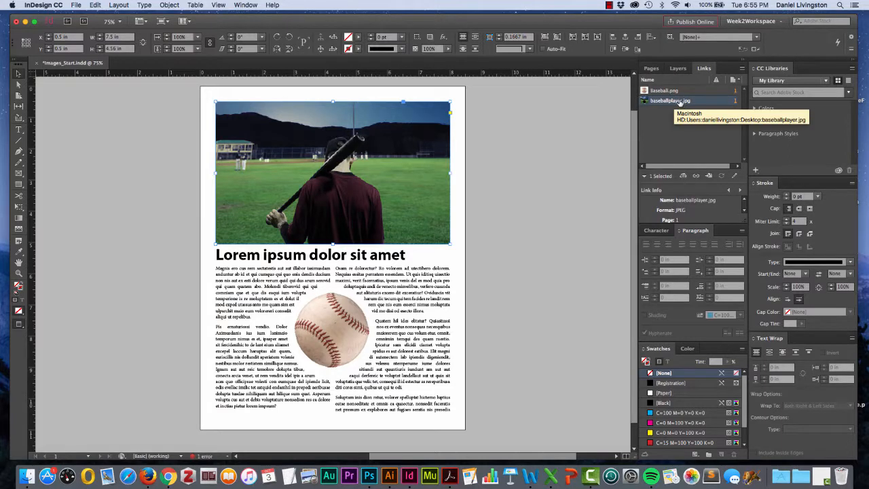
left_click(662, 92)
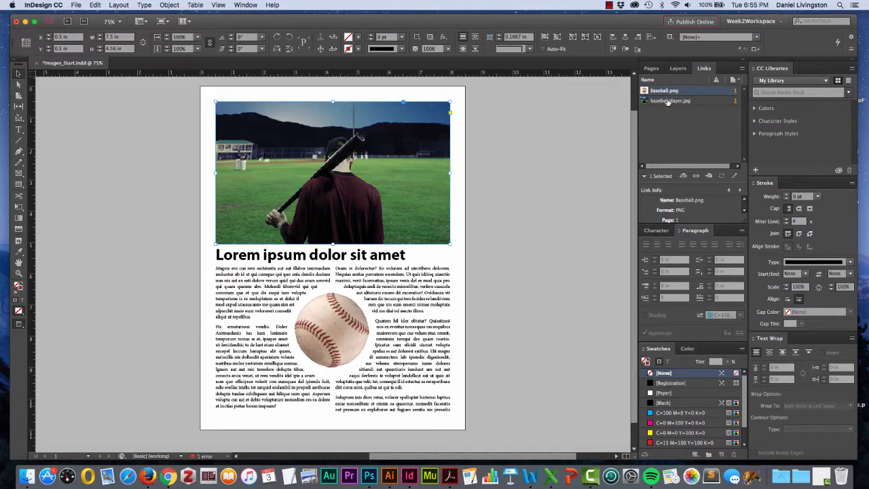
left_click(669, 101)
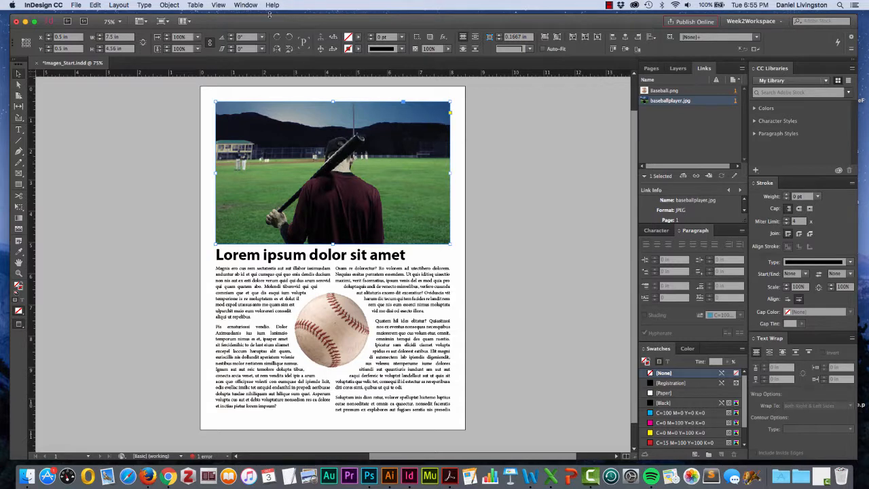
left_click(237, 5)
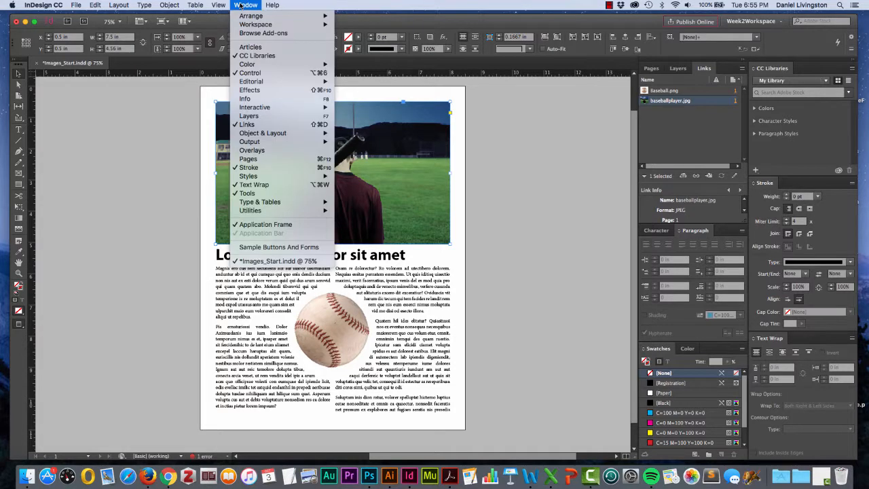
left_click(244, 100)
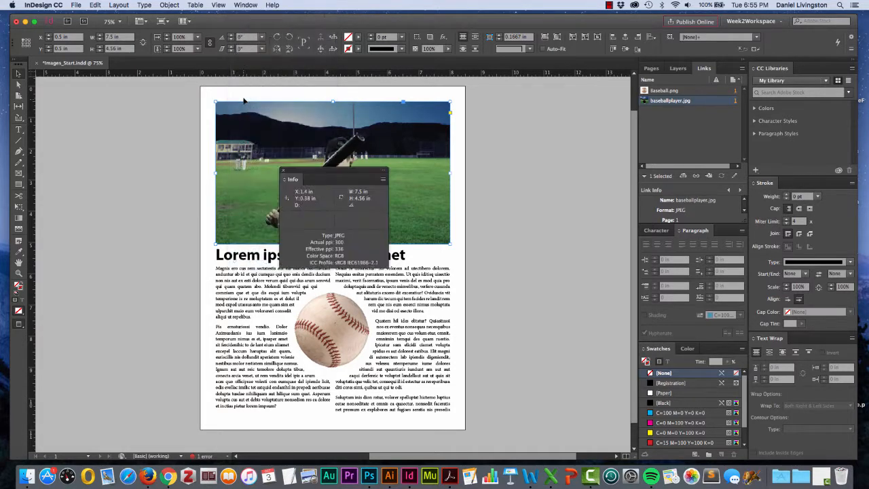
left_click_drag(307, 172, 514, 109)
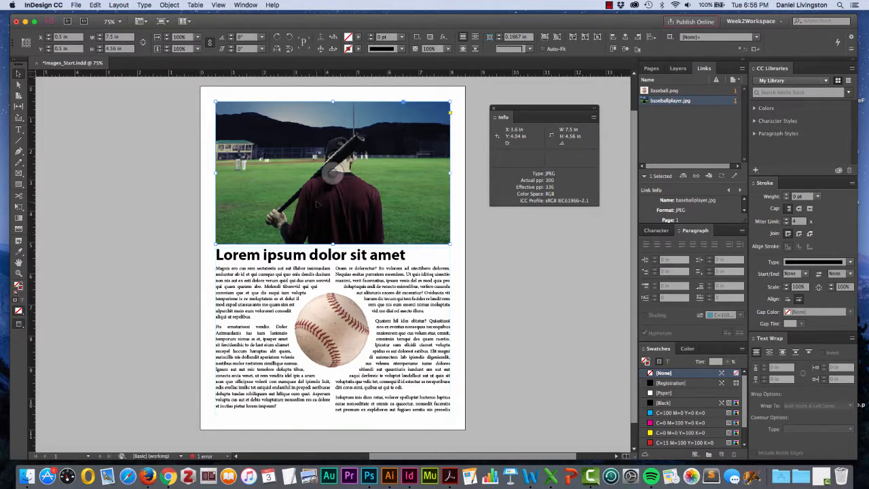
double_click(384, 235)
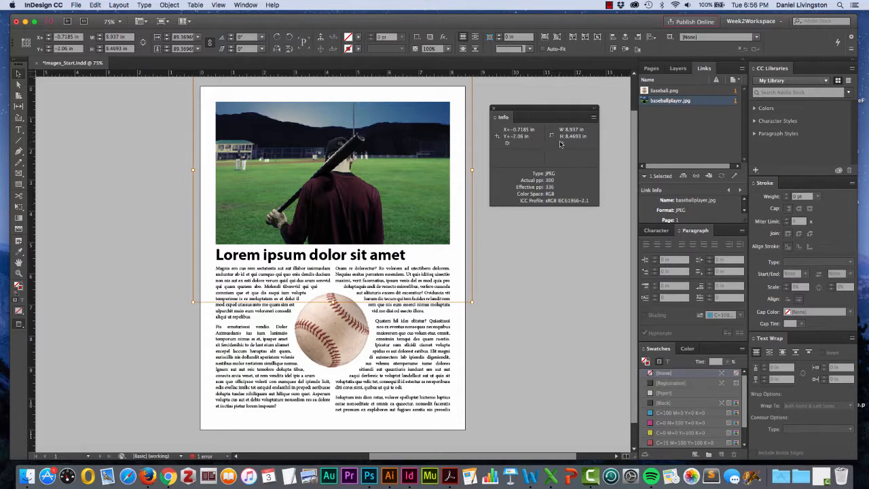
left_click(494, 109)
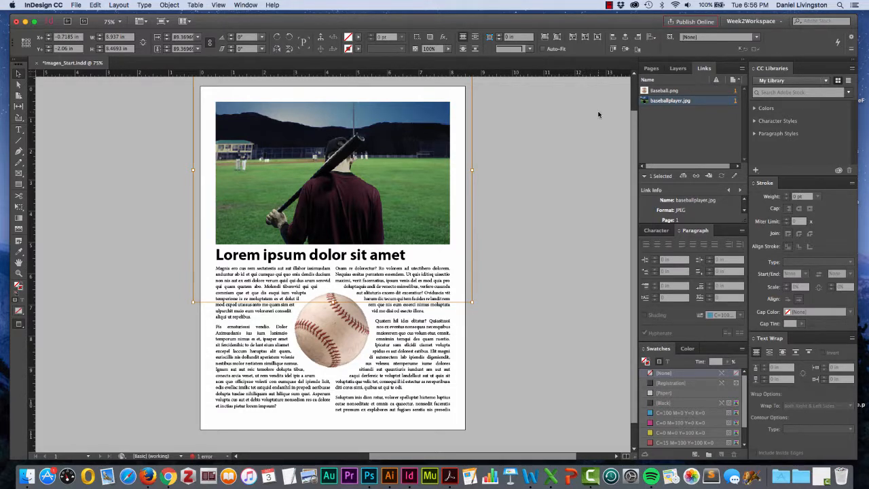
left_click(514, 135)
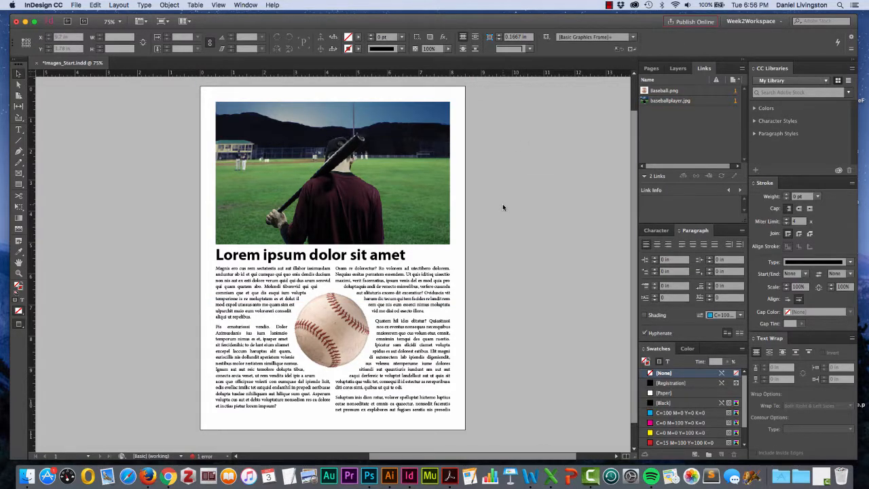
Extend the article text frame's top edge upward to just below the photo's middle.
left_click(434, 354)
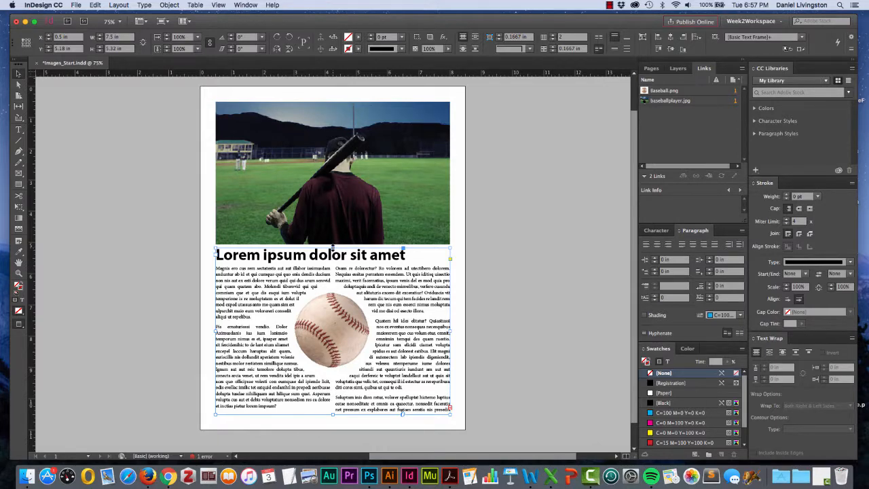
left_click_drag(332, 247, 333, 222)
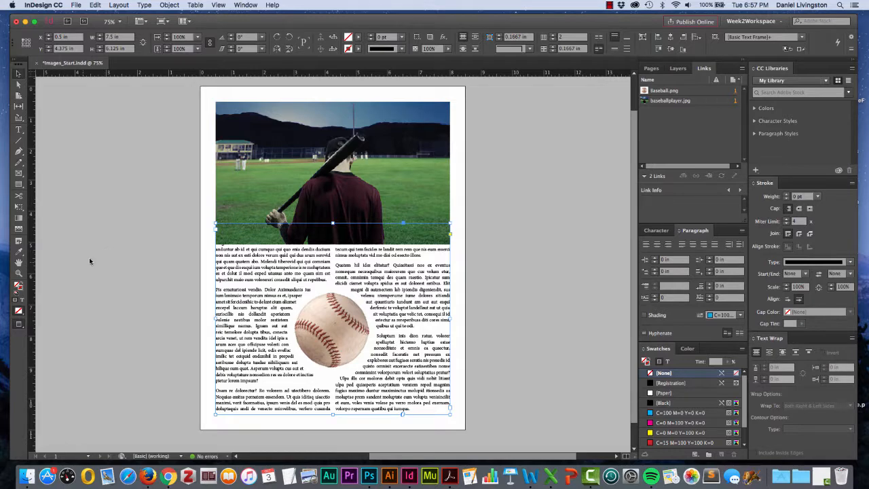
Try shortening the player photo frame from its bottom edge, then undo it.
left_click(258, 211)
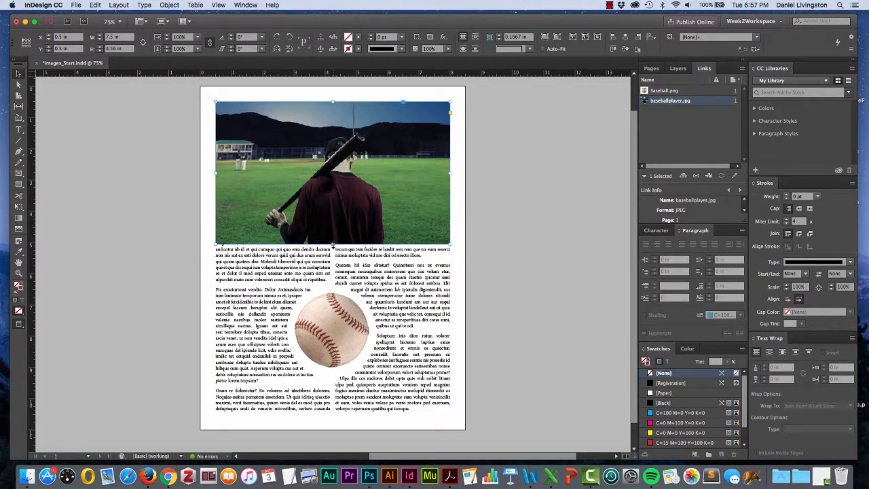
left_click_drag(333, 243, 331, 221)
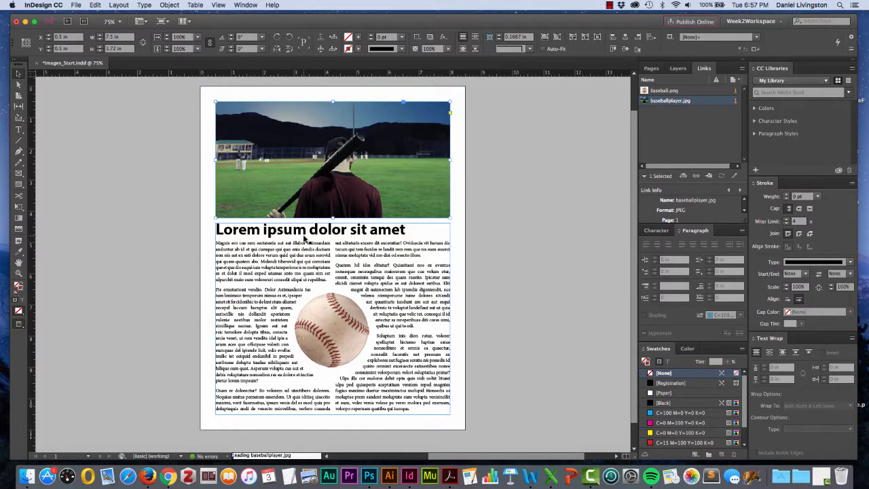
key("super+z")
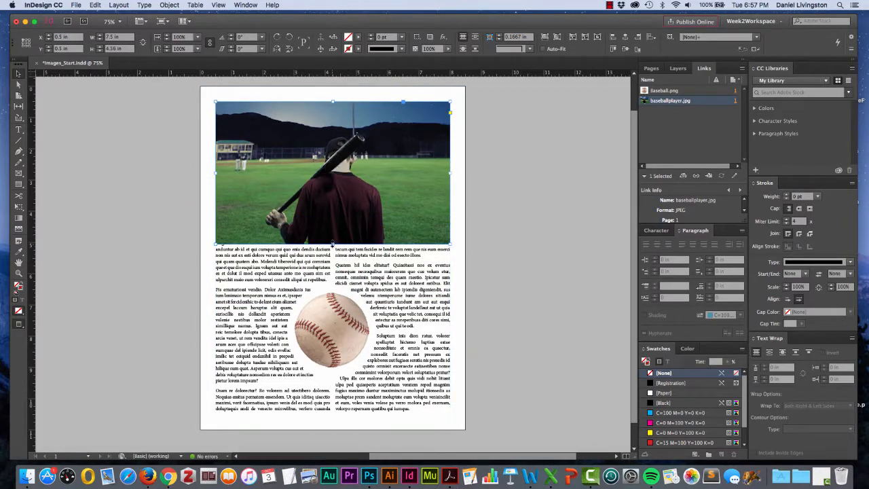
Shorten the player photo frame from its bottom edge so the article headline shows beneath it.
left_click_drag(332, 243, 329, 218)
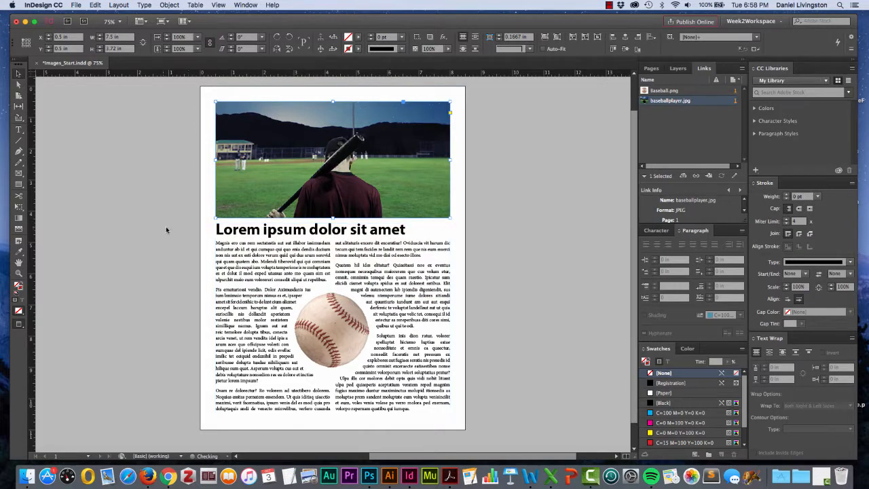
left_click(129, 241)
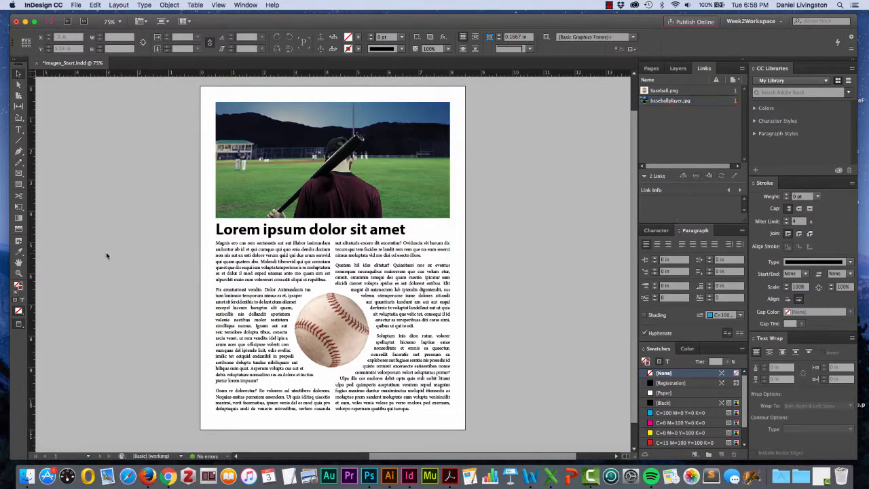
Nudge the baseball image slightly upward within the two text columns so the wrapped text reflows around it.
left_click(316, 348)
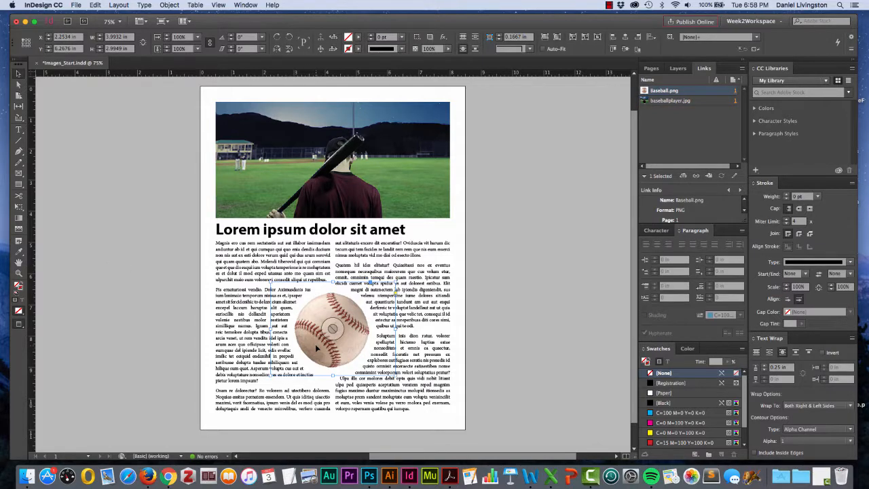
left_click_drag(317, 347, 315, 338)
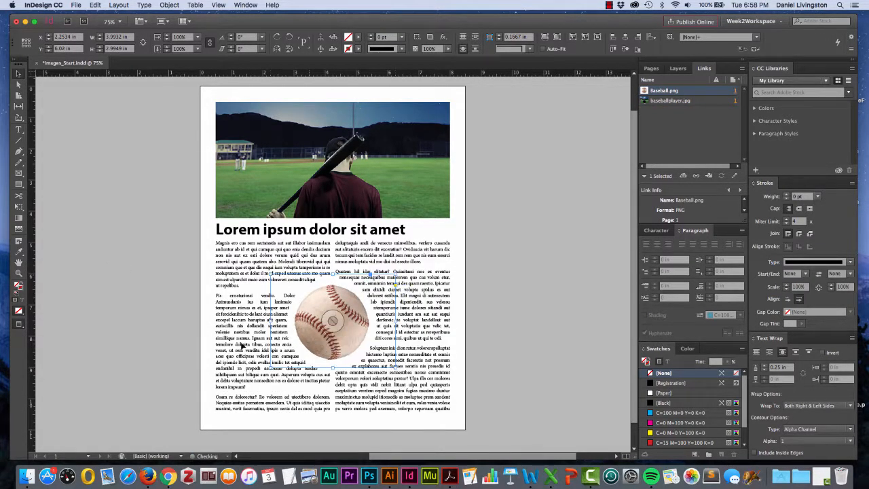
left_click(158, 340)
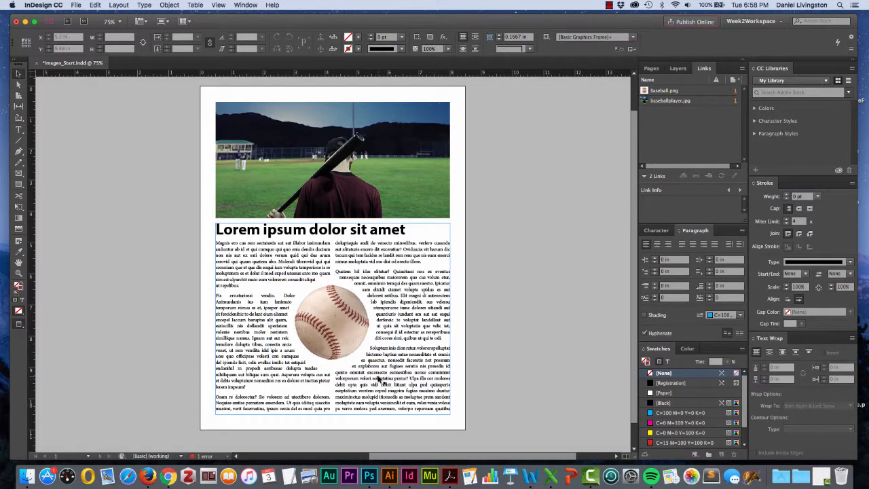
left_click(401, 404)
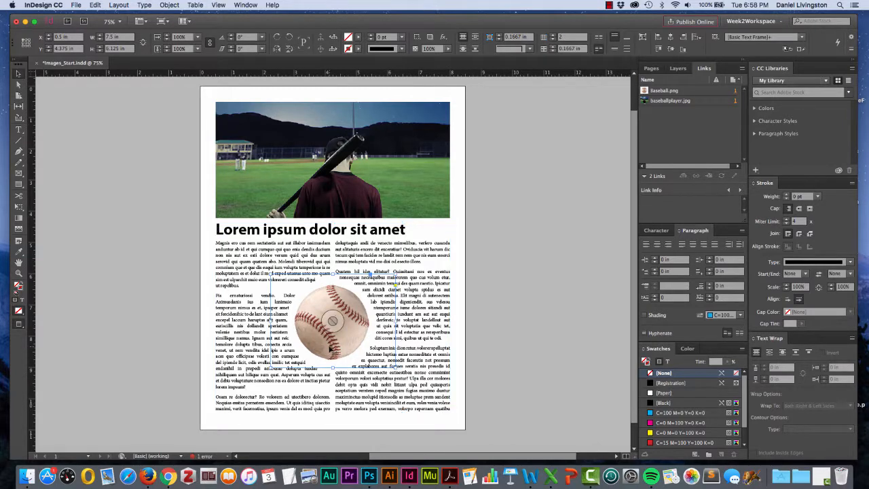
left_click(331, 348)
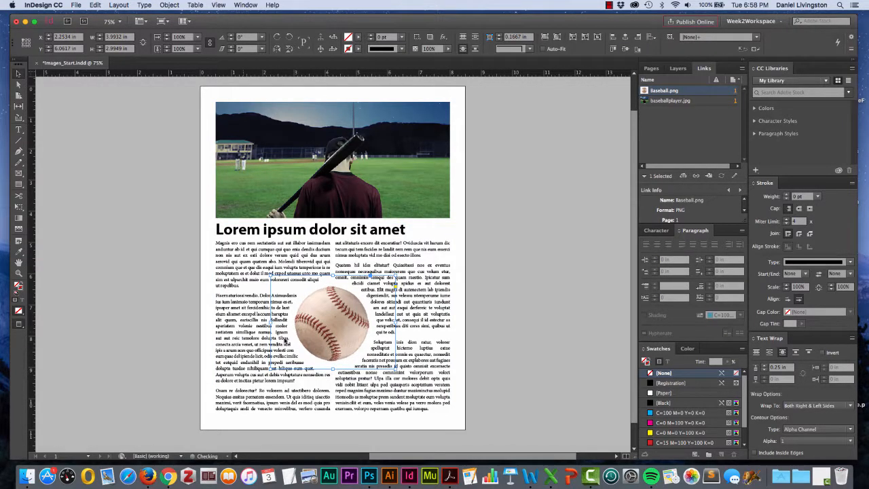
left_click(135, 322)
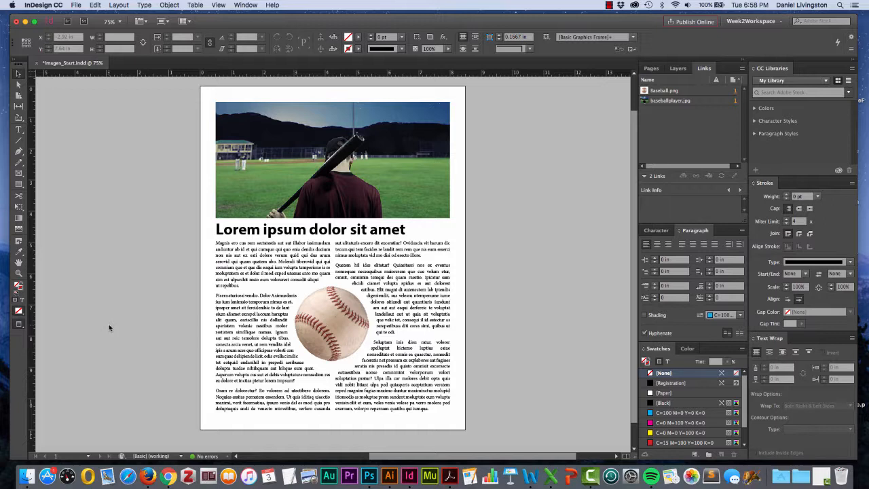
Select the player image inside its frame and shift it slightly to the right to adjust the crop.
left_click(246, 195)
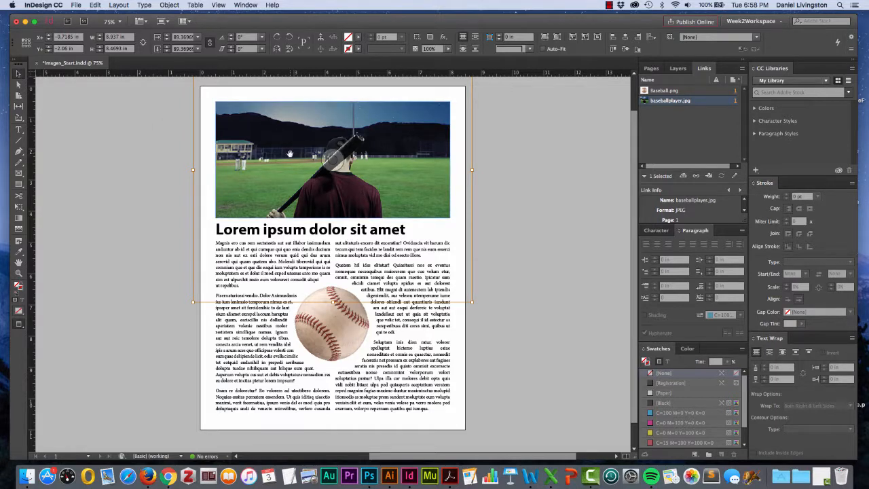
left_click(69, 37)
left_click(149, 184)
left_click(271, 185)
left_click(120, 178)
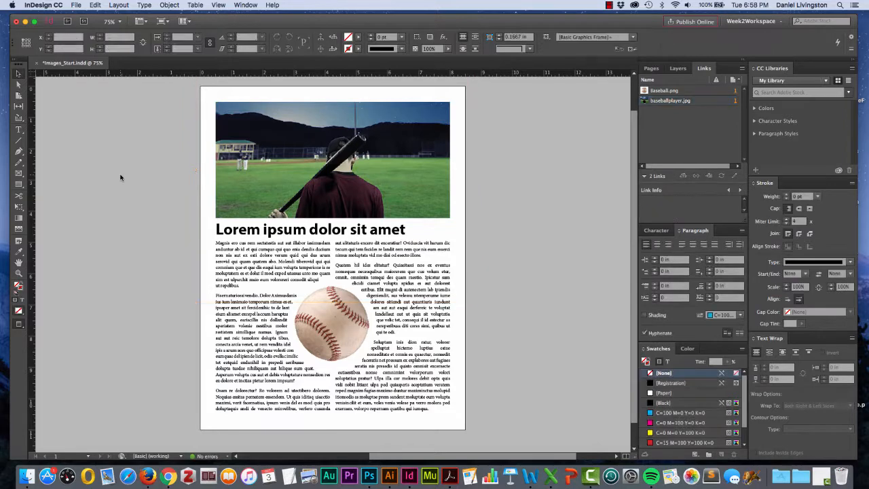
left_click(247, 184)
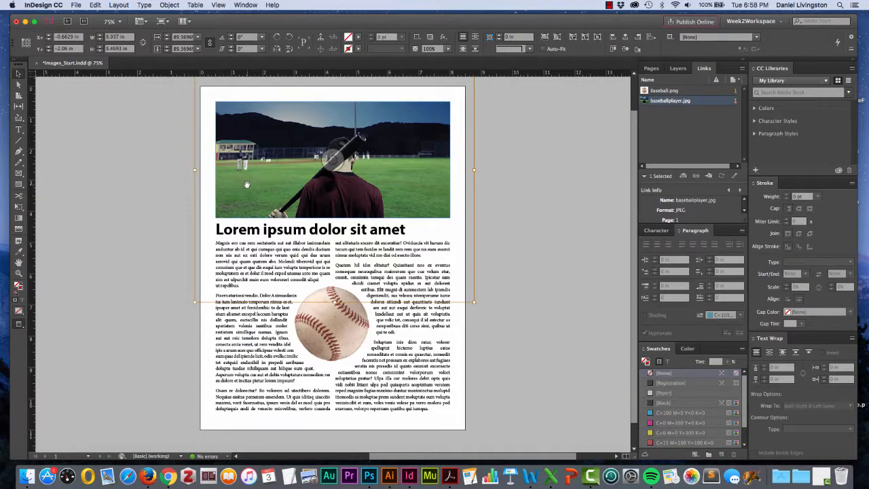
left_click(156, 185)
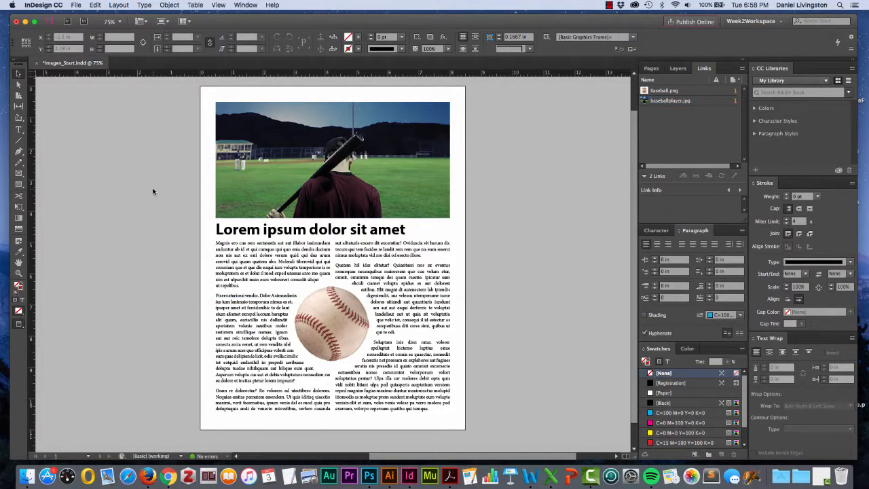